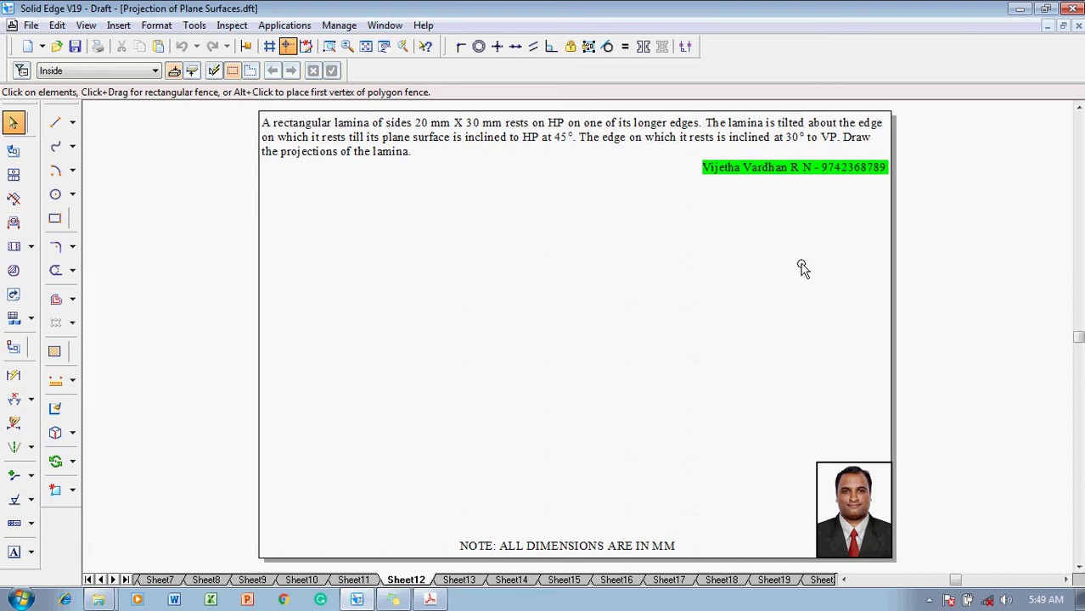
Draw a thin 0.13 mm horizontal XY reference line across the sheet.
click(56, 124)
click(157, 71)
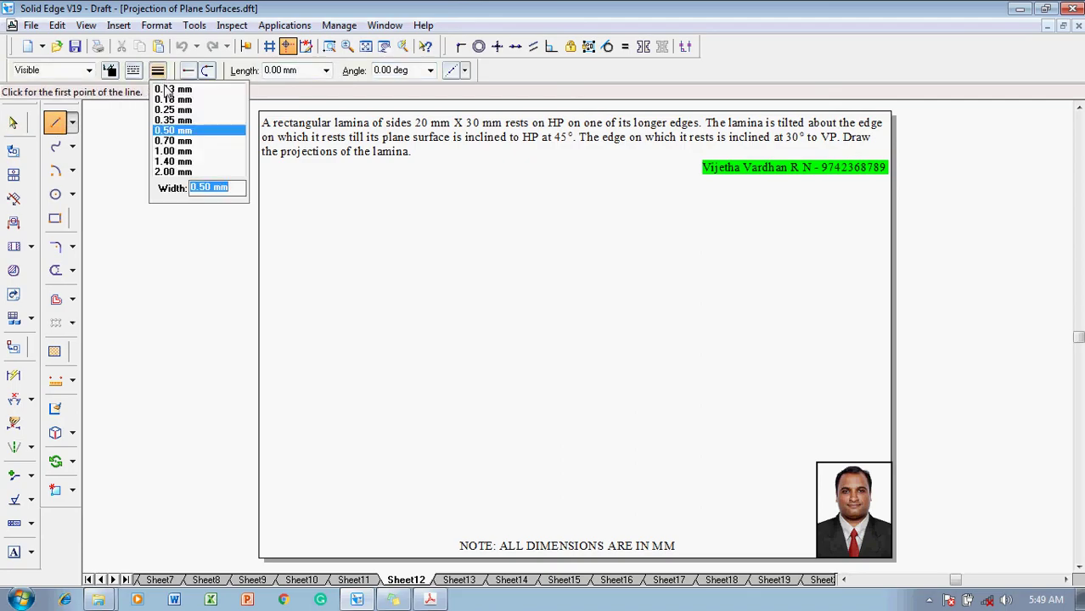
click(168, 90)
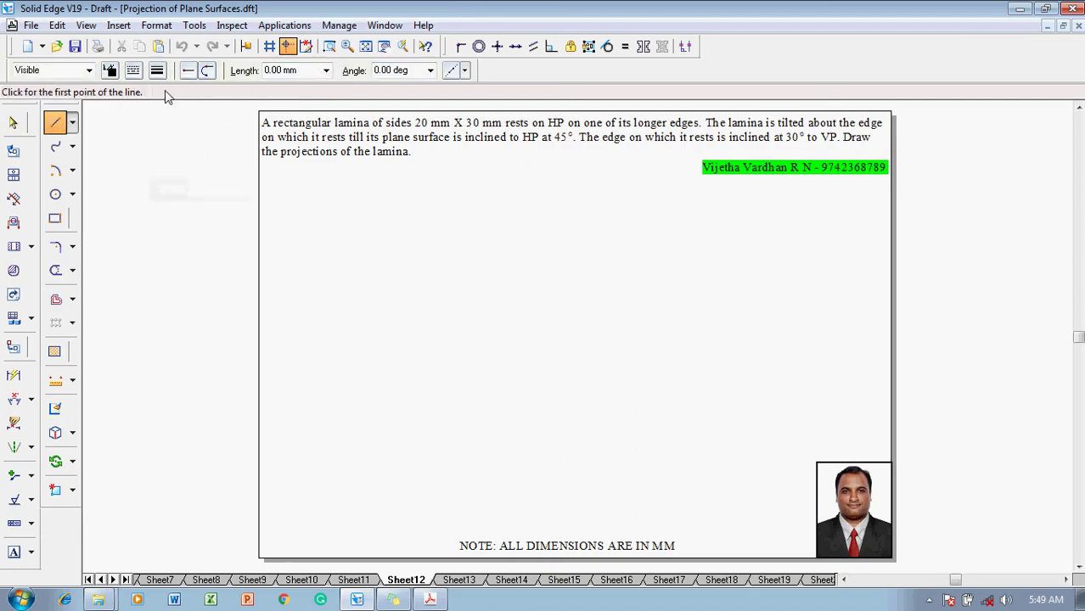
click(291, 330)
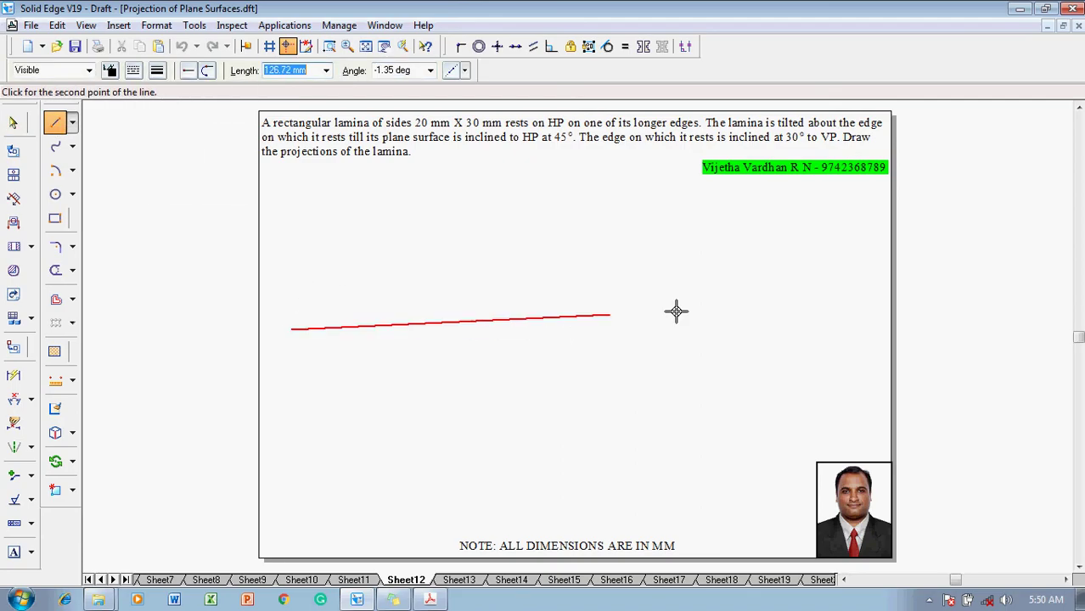
click(843, 330)
right_click(785, 279)
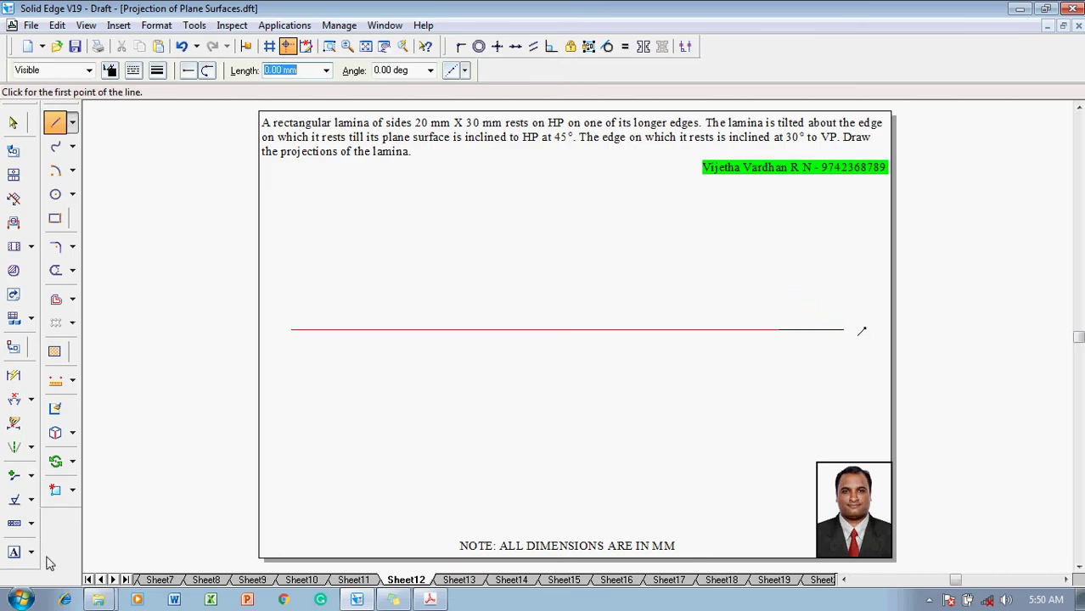
Label the line's ends X and Y and add VP above it.
click(13, 551)
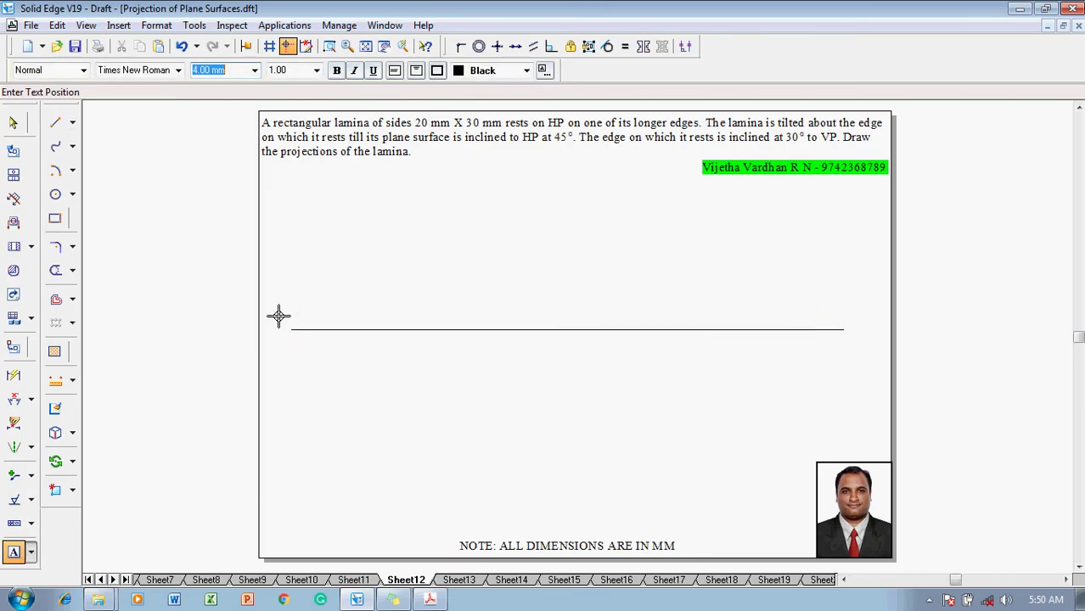
click(279, 317)
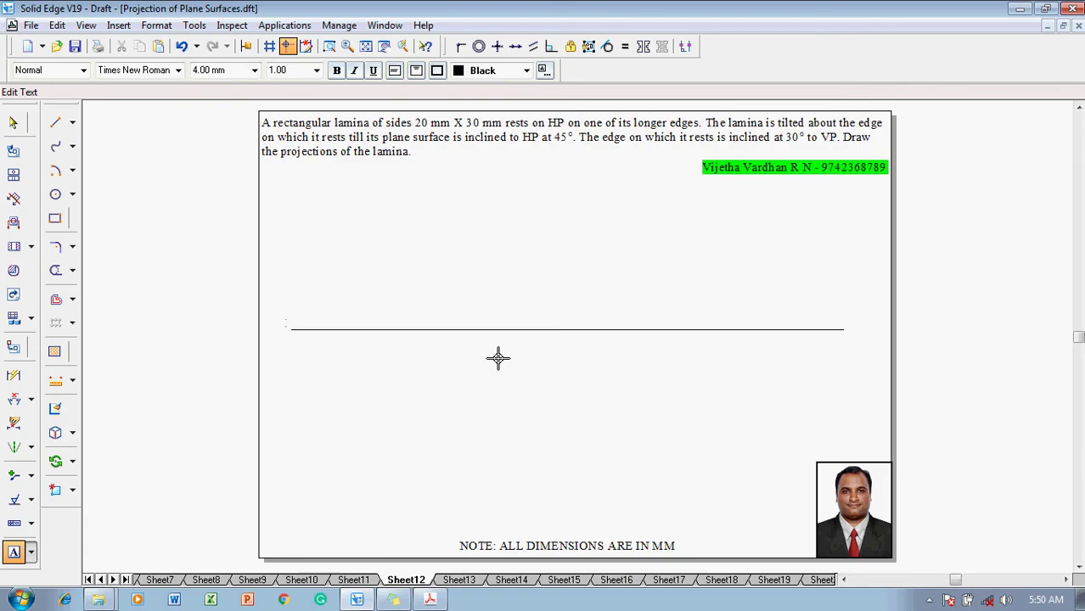
text(X)
click(846, 324)
text(Y)
click(295, 313)
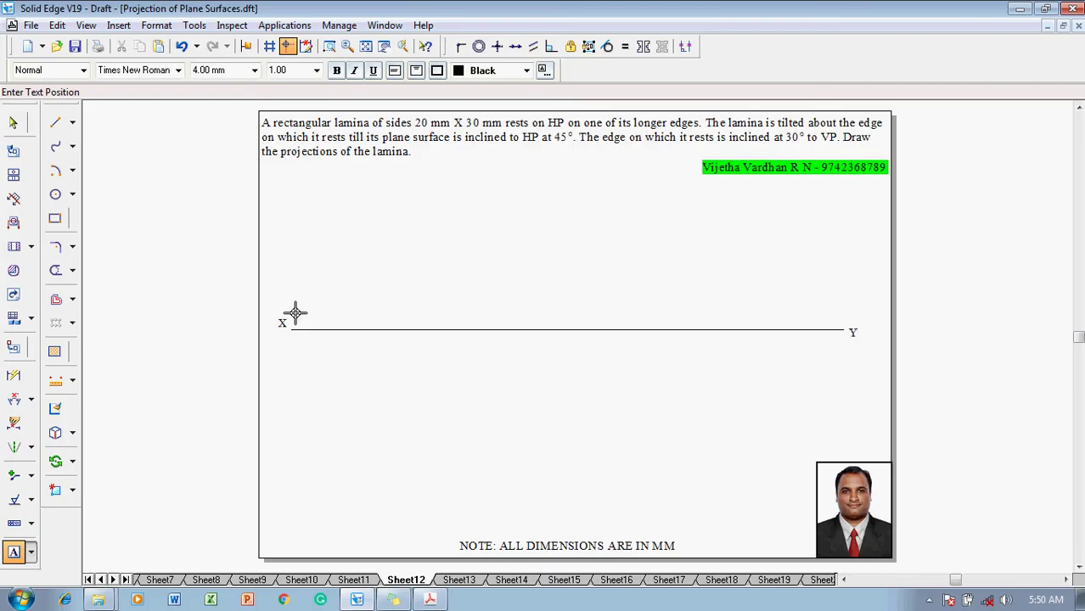
text(V)
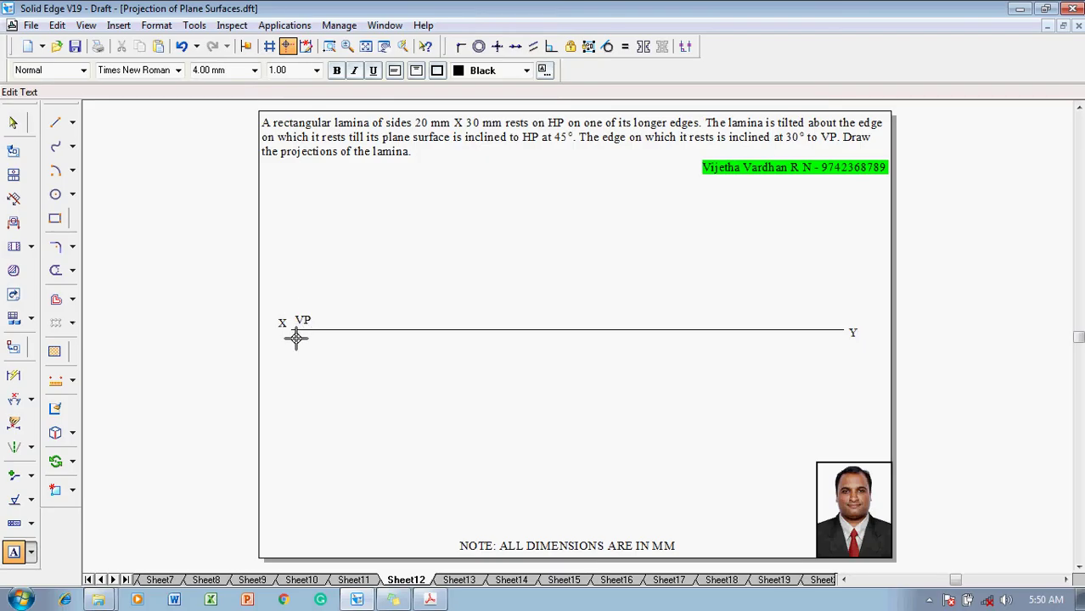
text(P)
key(Escape)
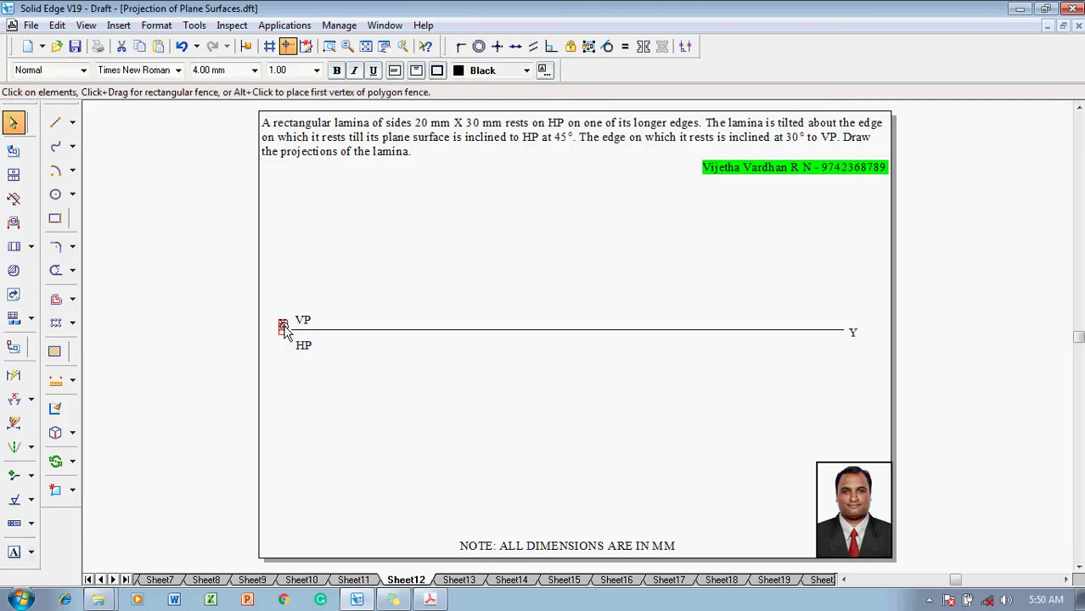
Place a 20 × 30 rectangle at 0° angle just below the HP label.
click(415, 306)
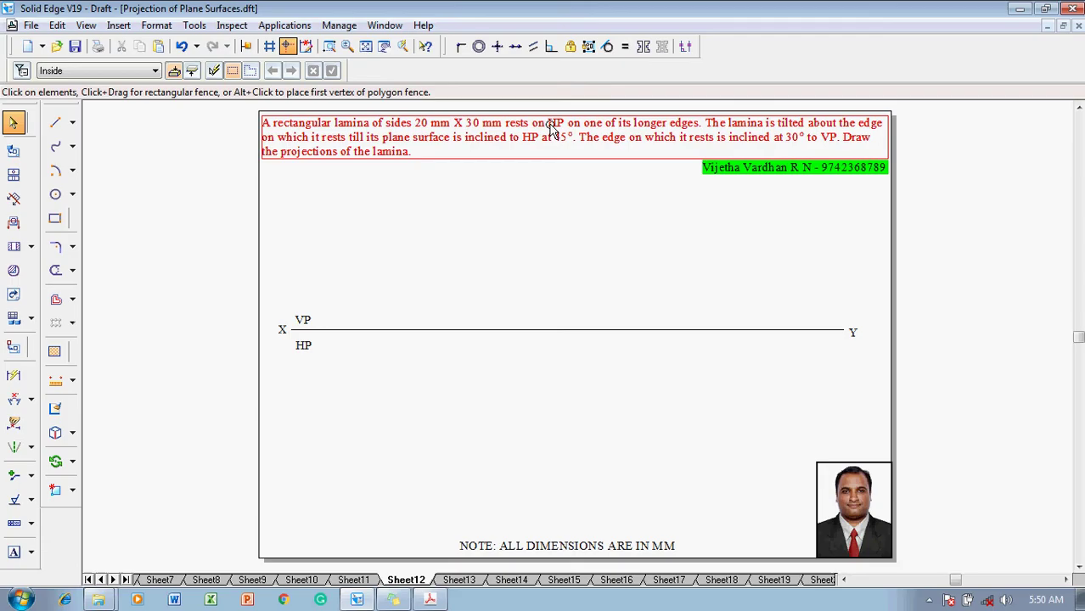
click(59, 224)
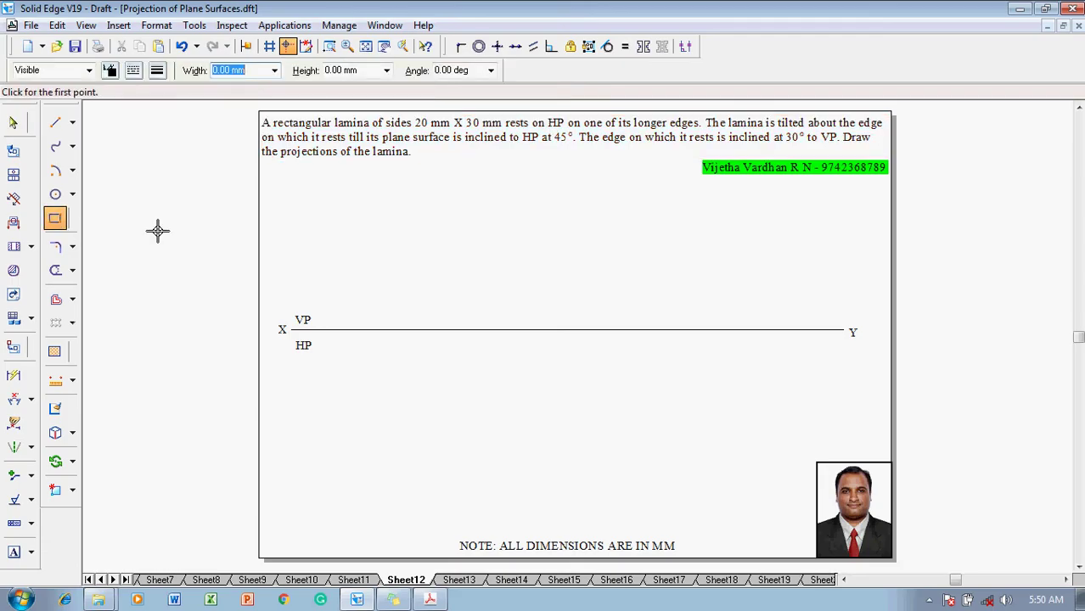
text(20)
key(Tab)
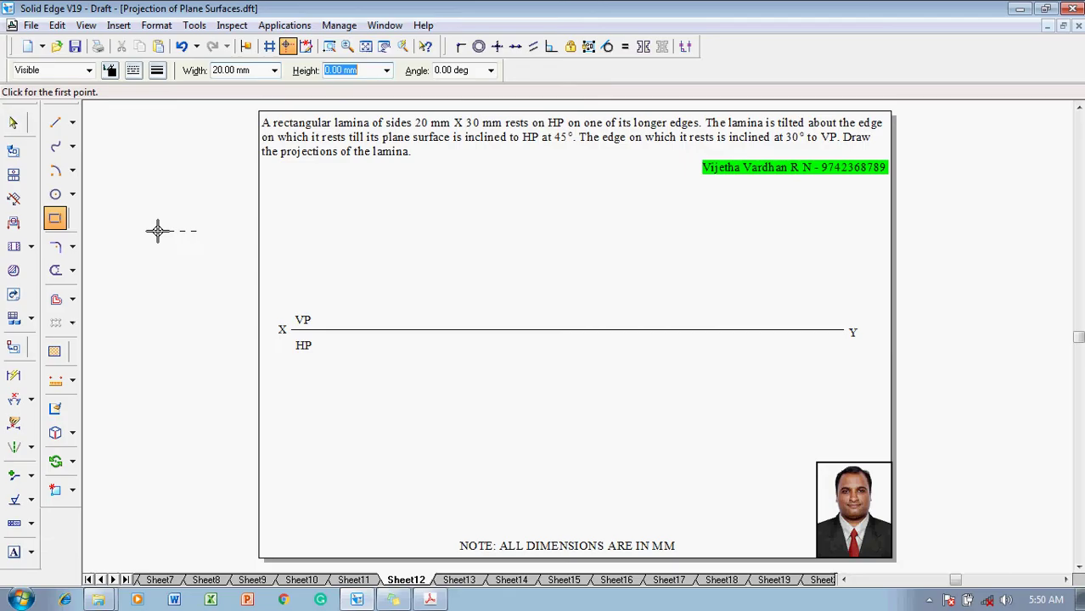
text(30)
key(Tab)
text(0)
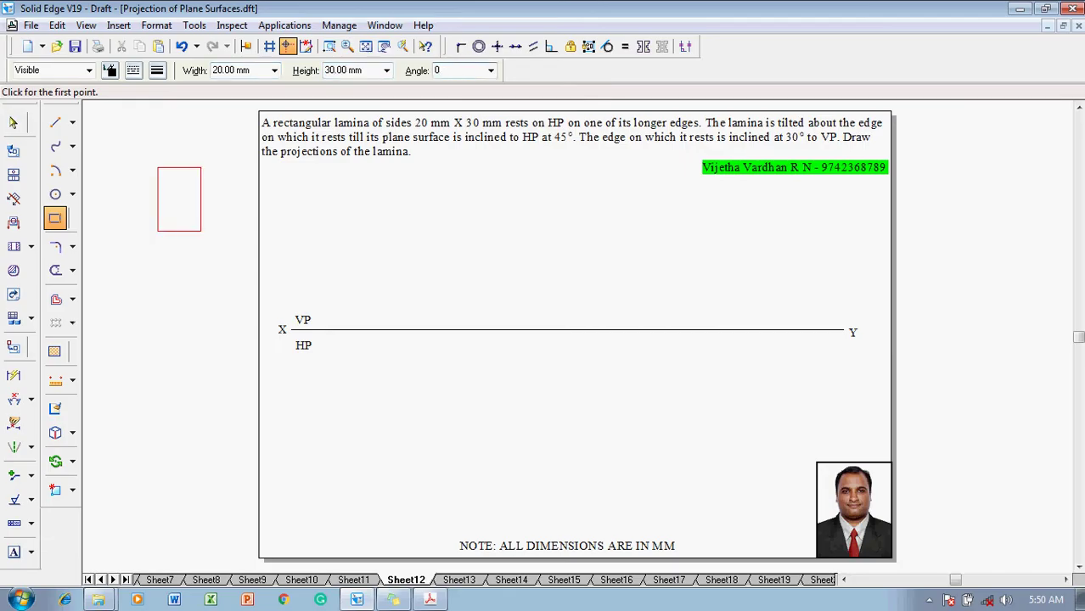
key(Tab)
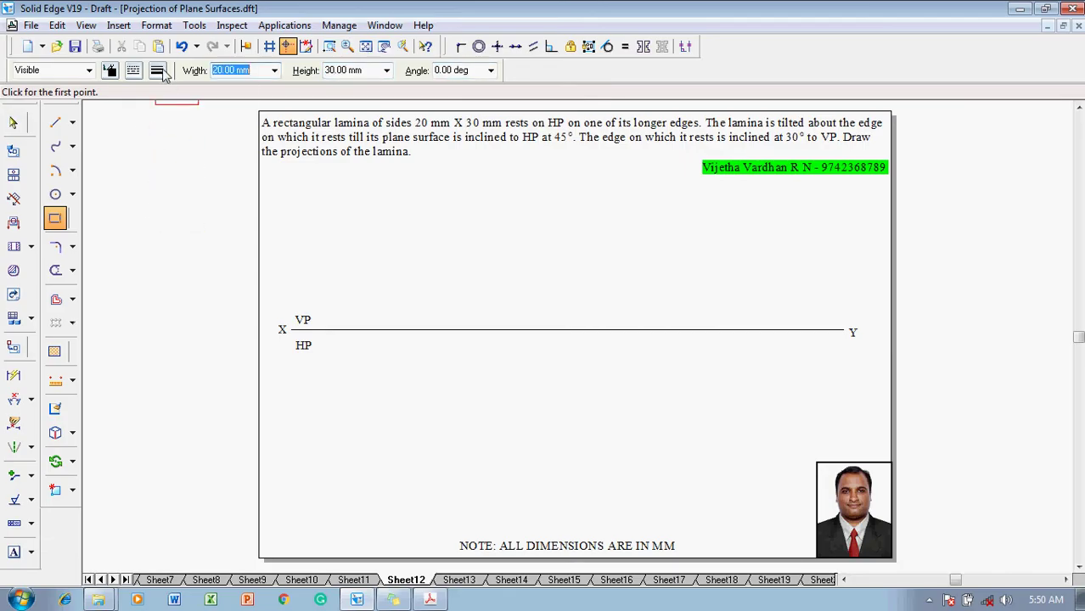
click(160, 72)
click(173, 134)
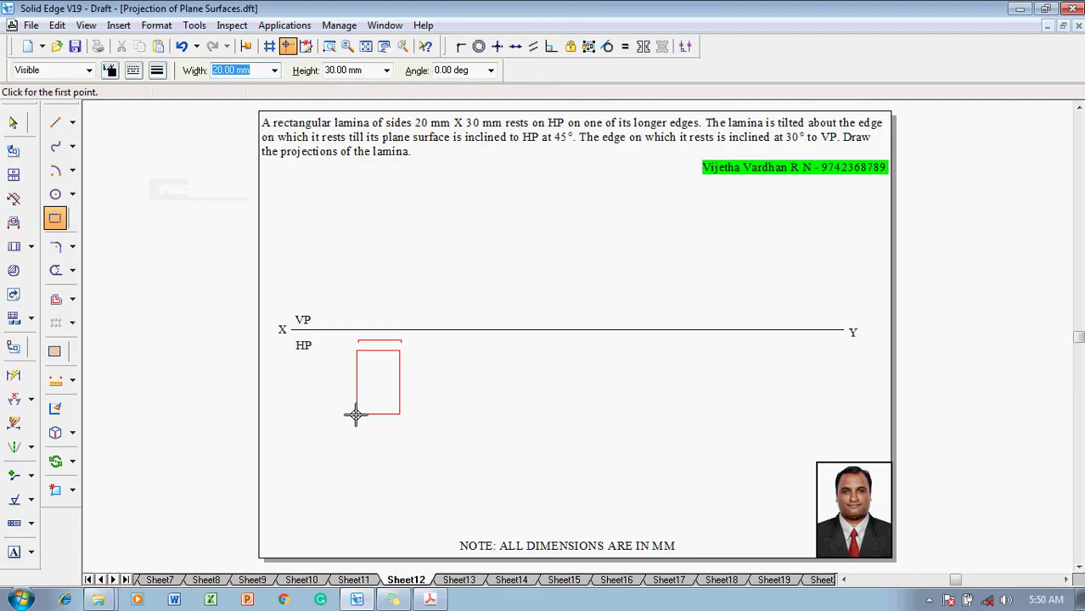
click(356, 416)
key(Escape)
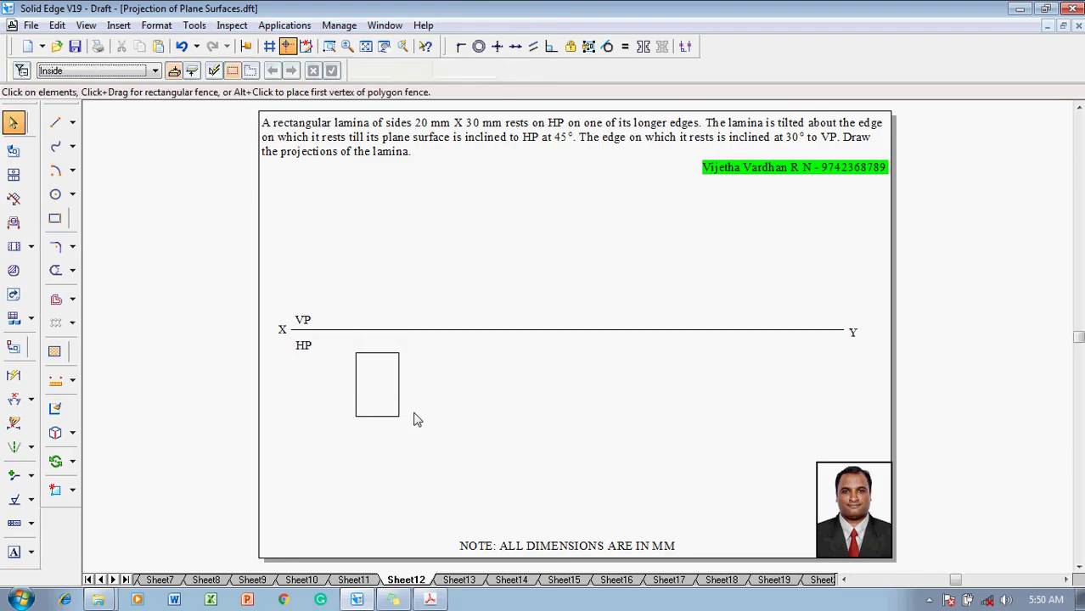
Give the rectangle's outline a 0.50 mm line width.
drag(337, 344, 439, 442)
click(160, 71)
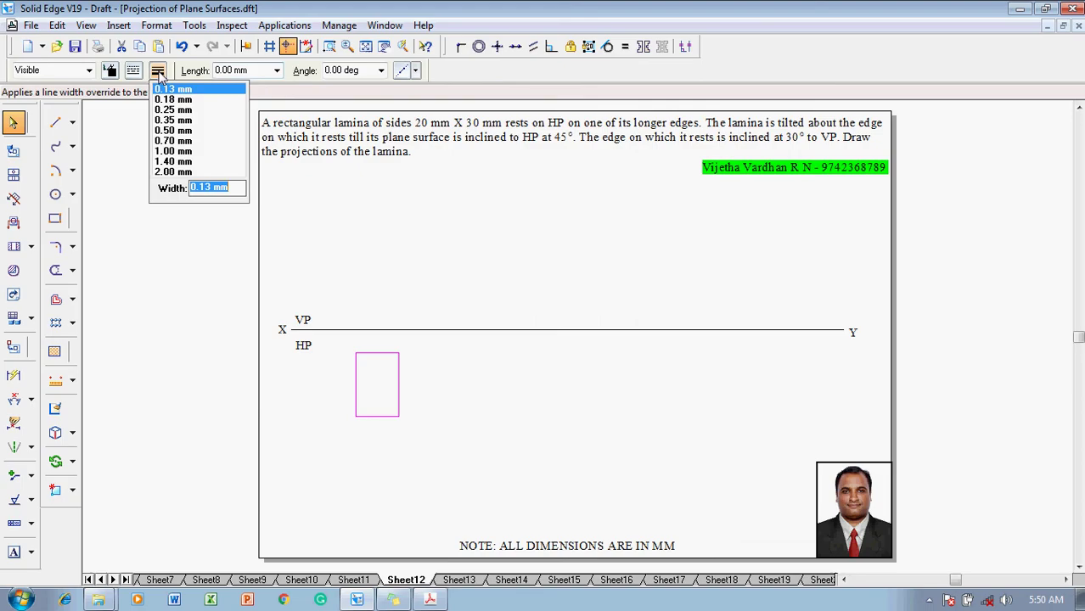
click(171, 130)
click(393, 235)
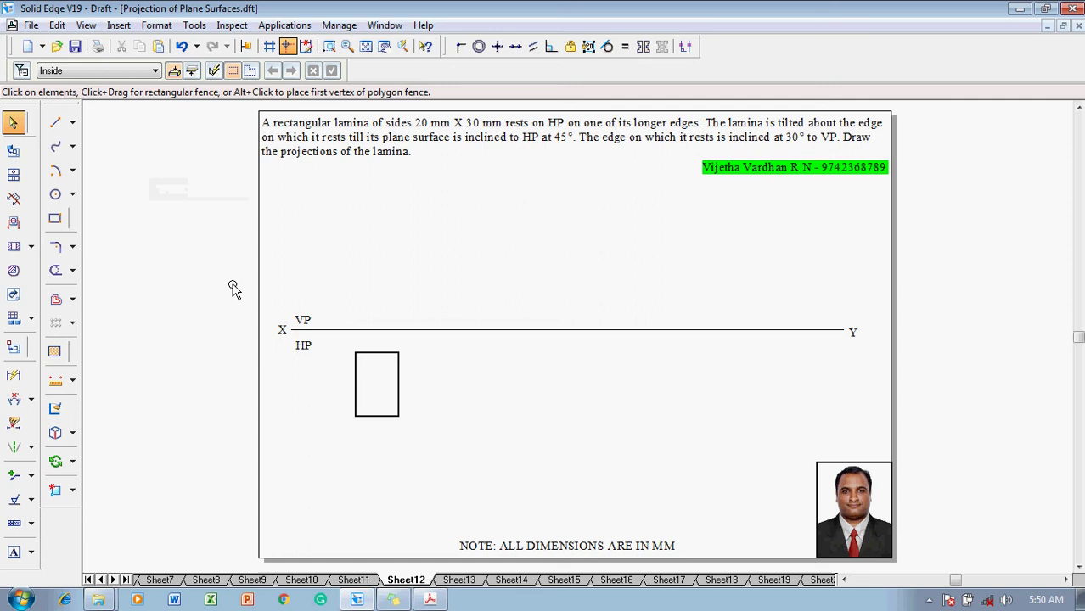
Draw 0.13 mm vertical projectors from both top rectangle corners up to XY.
click(55, 123)
click(159, 71)
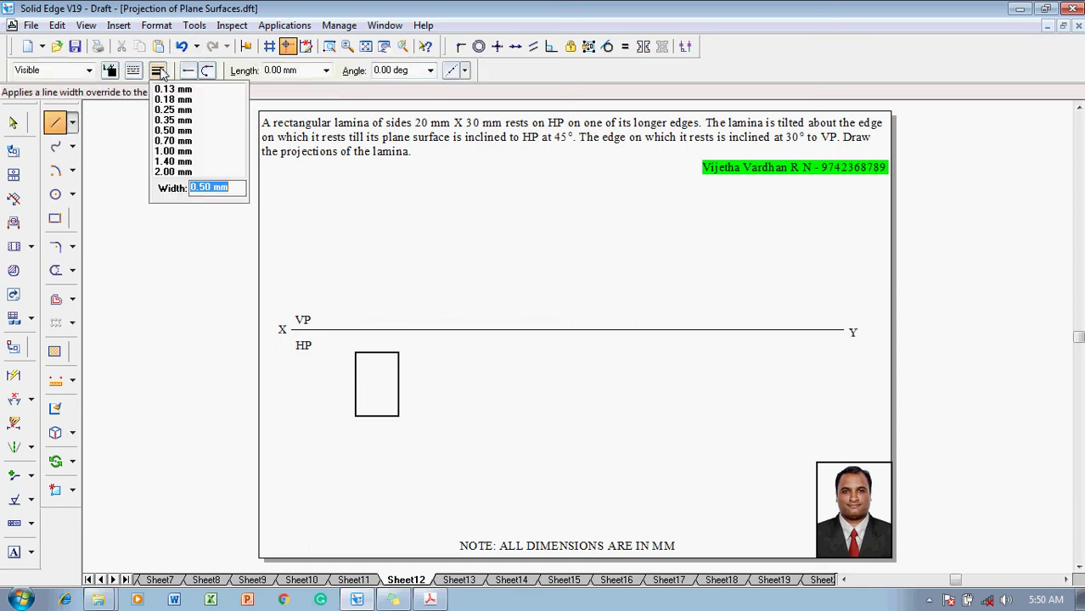
click(181, 91)
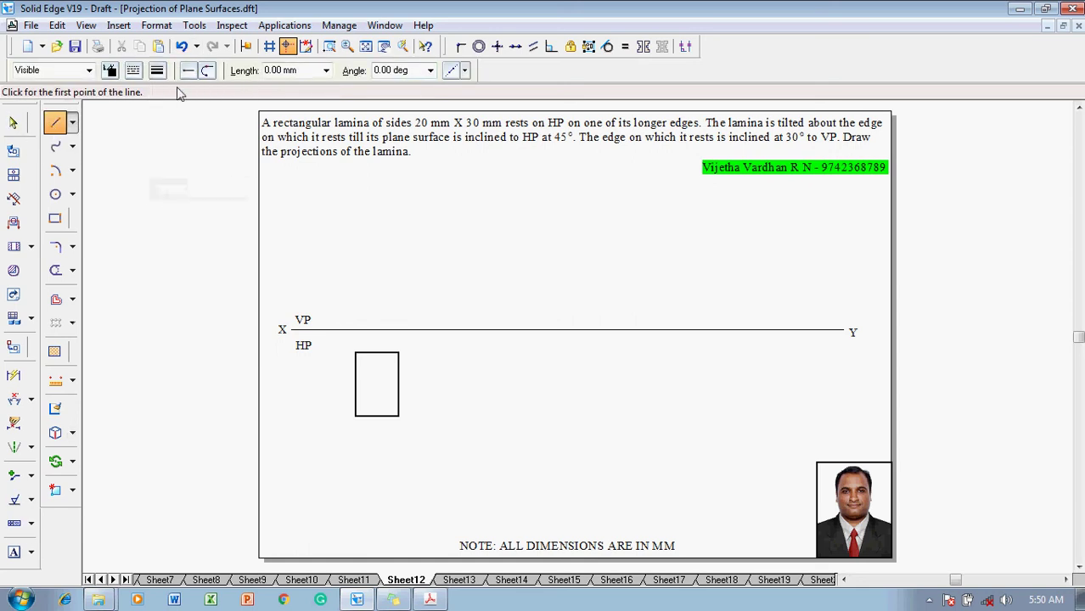
click(354, 352)
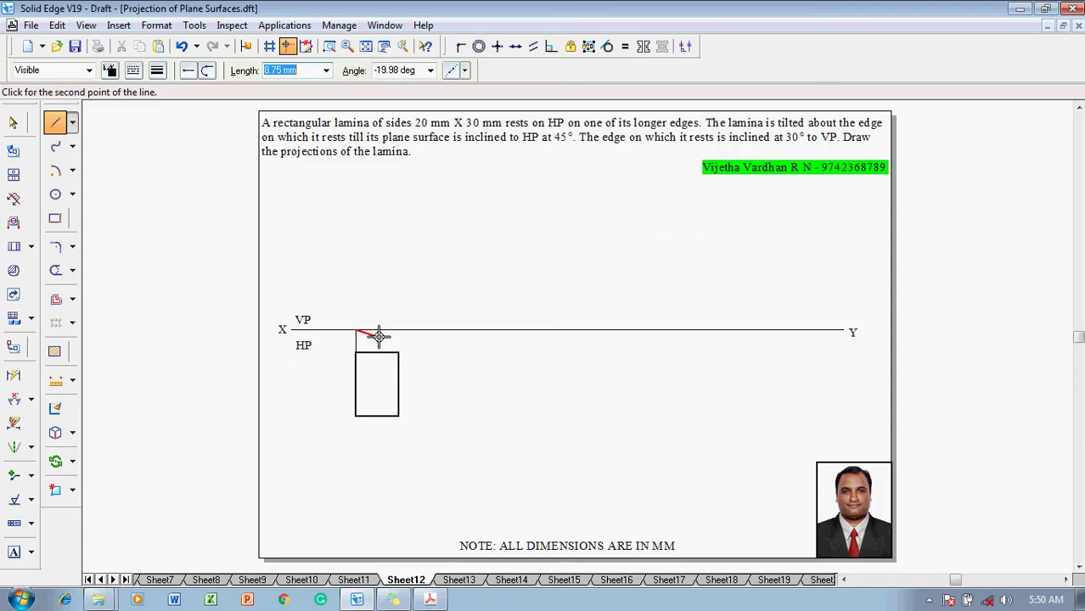
click(355, 331)
click(398, 352)
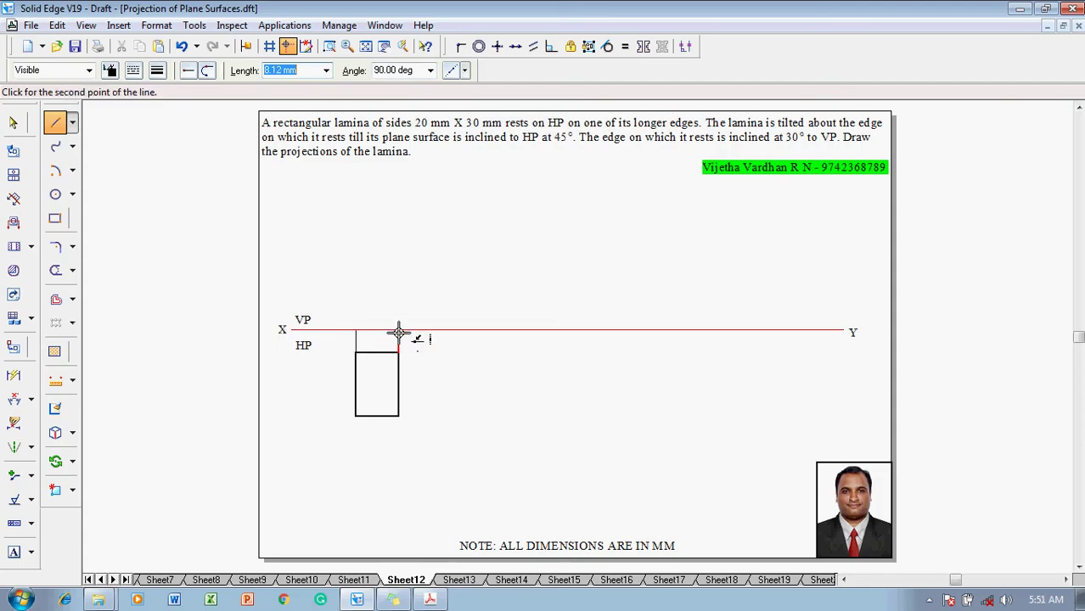
click(398, 331)
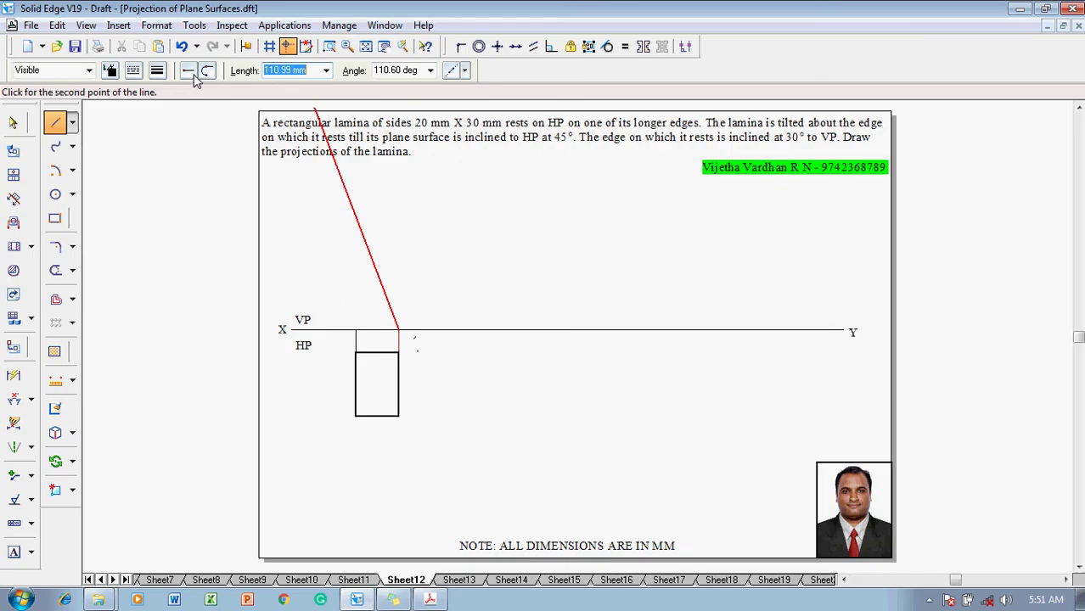
click(158, 70)
click(174, 130)
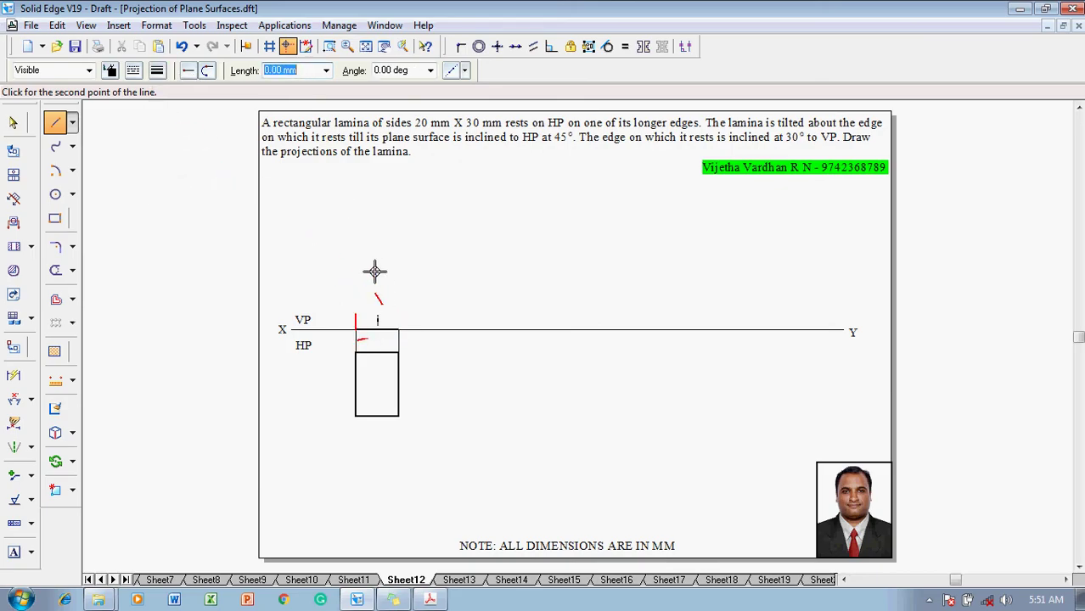
key(Escape)
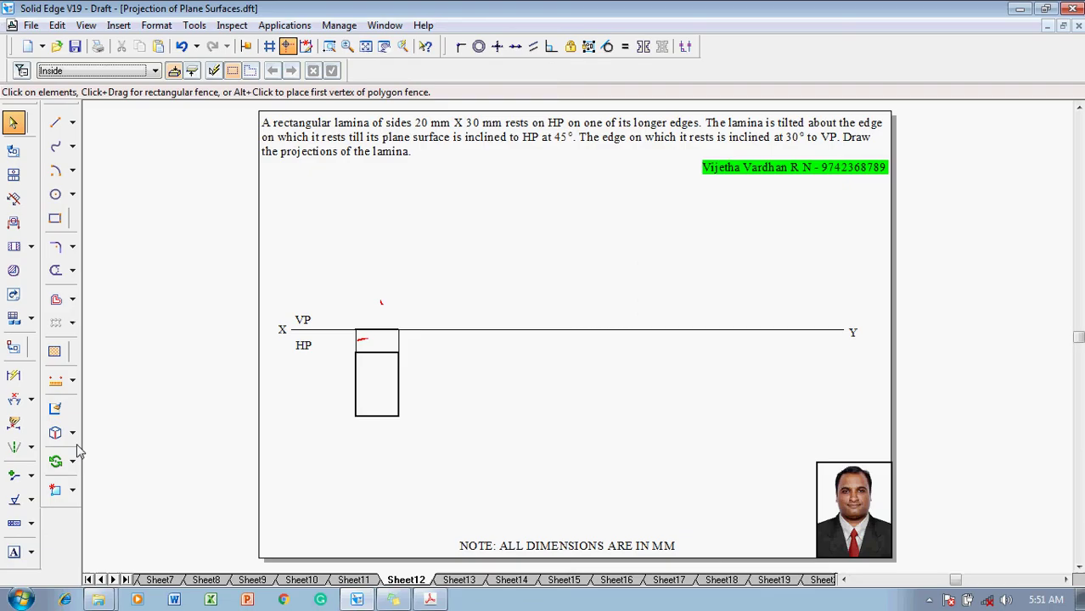
Dimension the rectangle's left edge as 30 and bottom edge as 20.
click(14, 382)
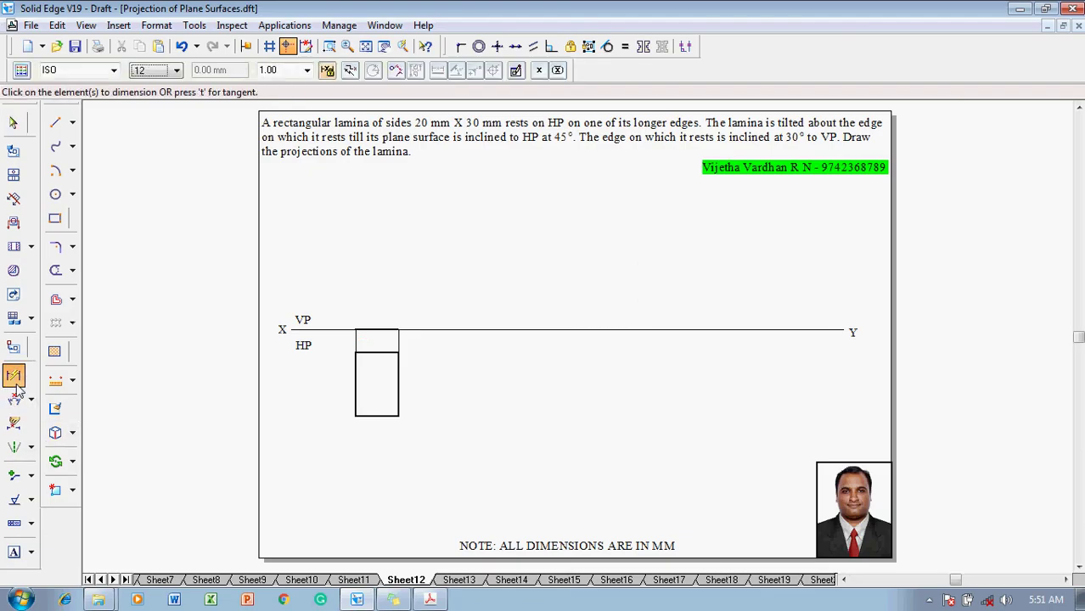
click(355, 386)
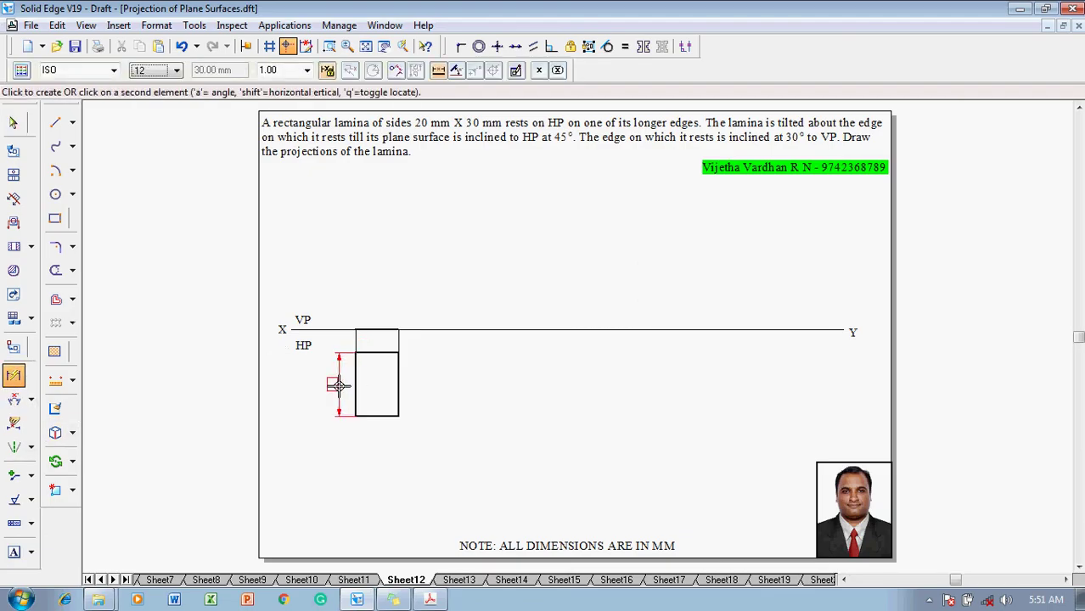
click(339, 382)
click(385, 414)
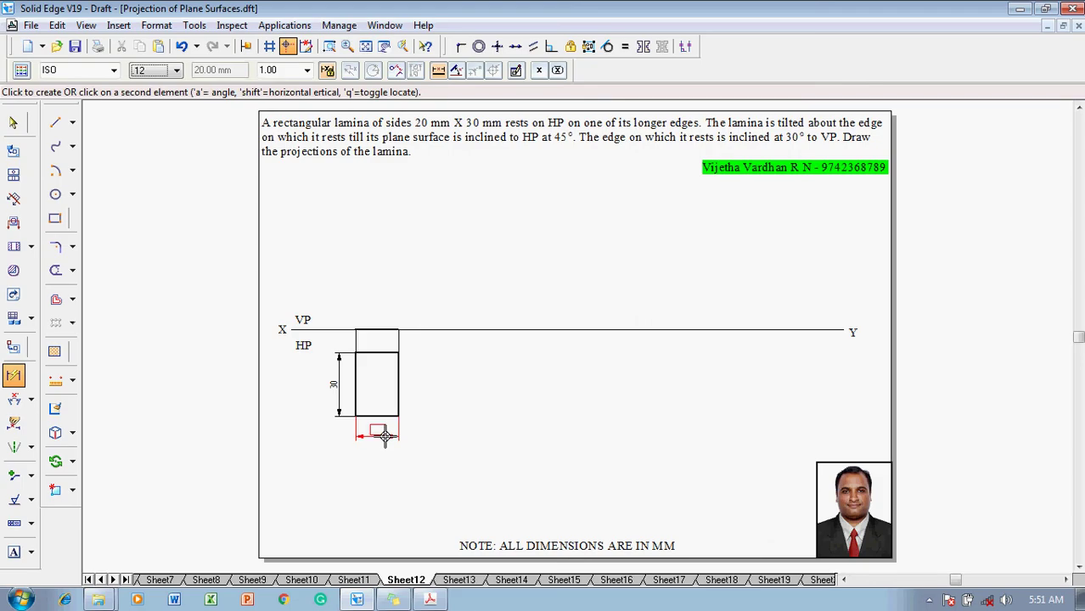
click(381, 435)
key(Escape)
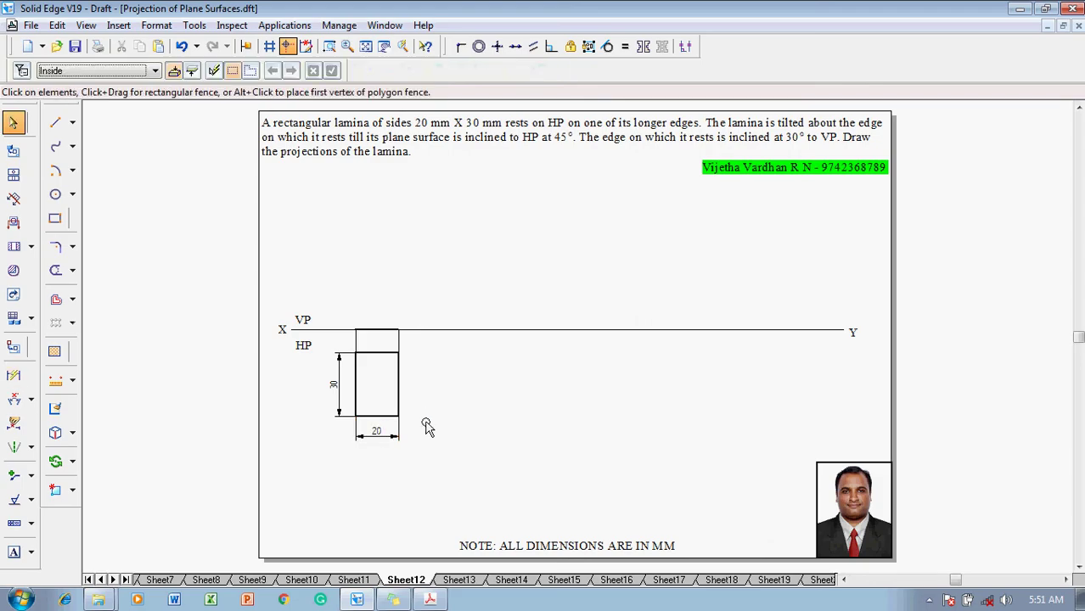
Add corner labels a, bc and d around the rectangle.
click(13, 551)
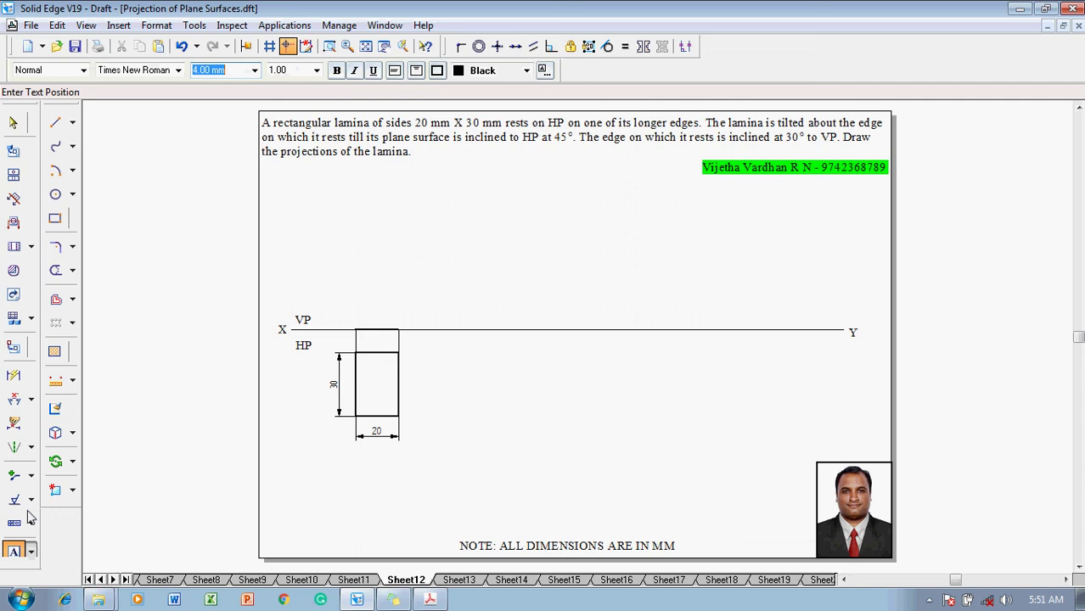
click(344, 337)
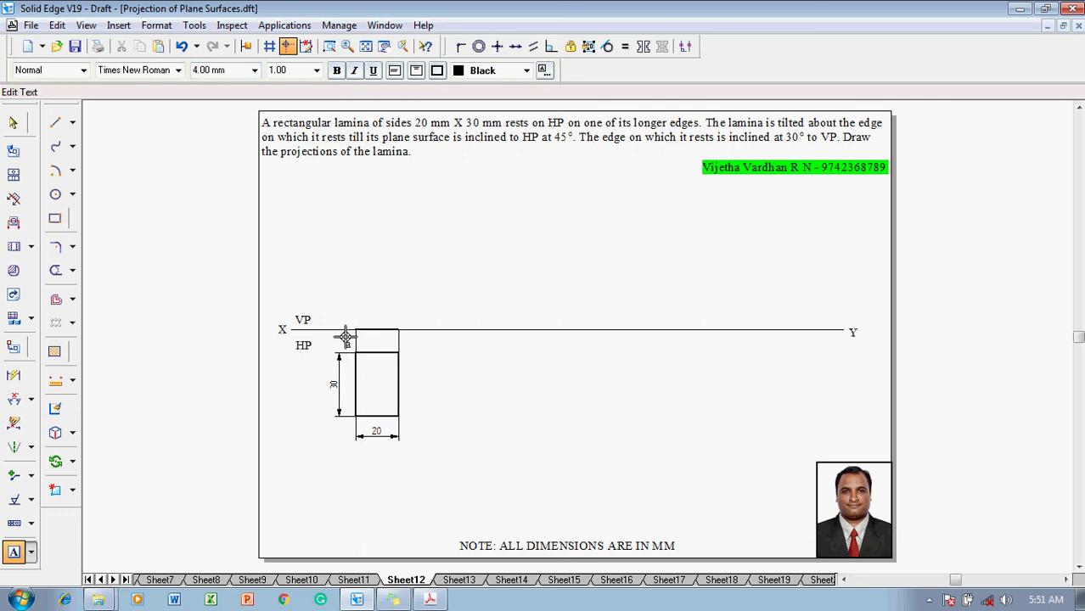
text(a)
click(343, 417)
text(b)
text(c)
click(403, 338)
text(d)
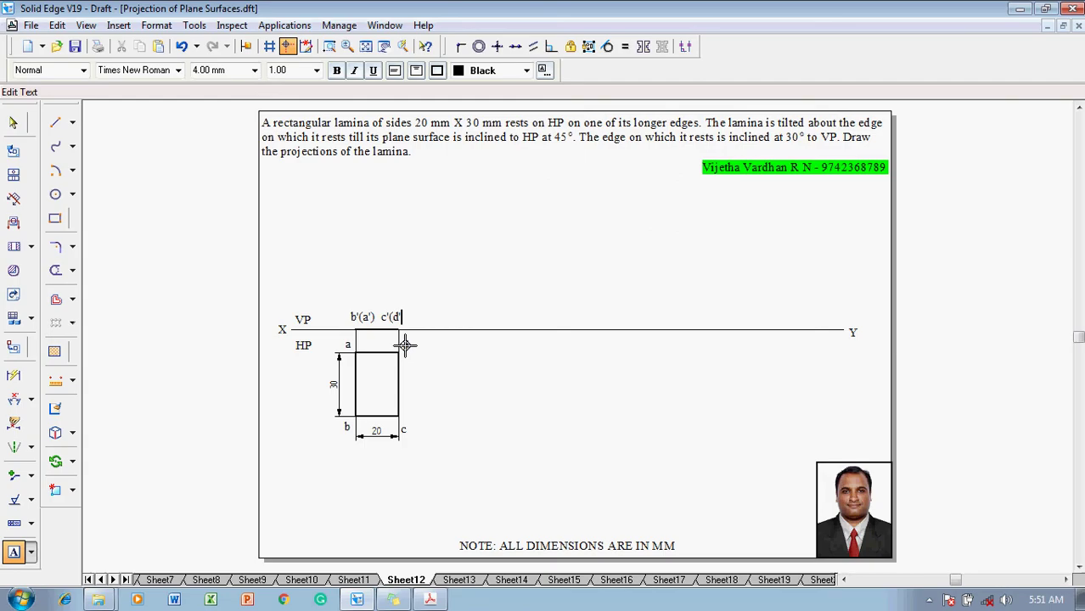
key(Escape)
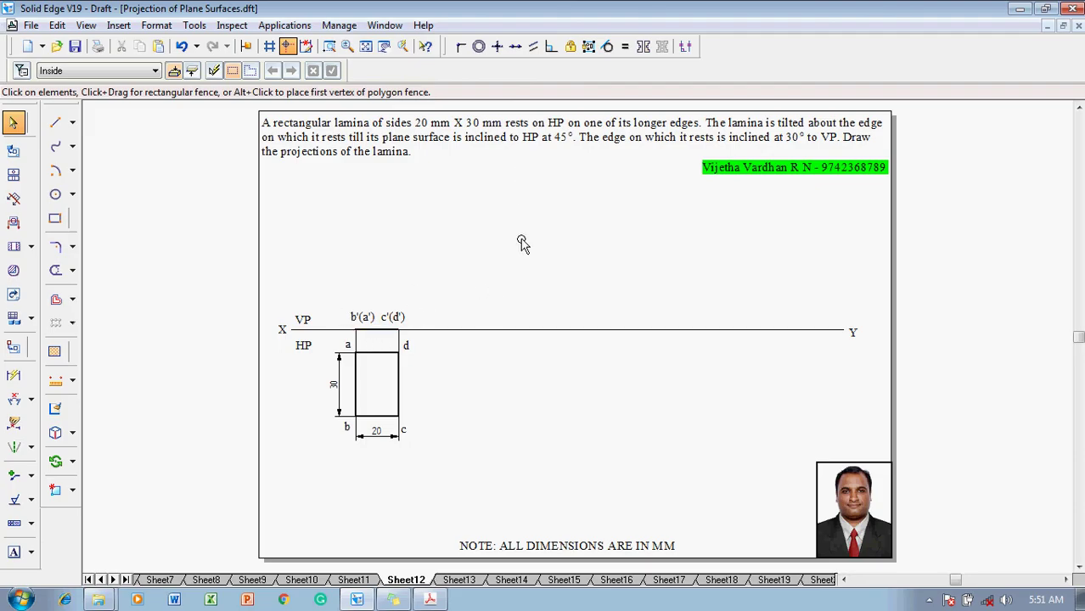
Copy the b'(a') c'(d') edge and labels from b' to a point further right on XY.
click(451, 331)
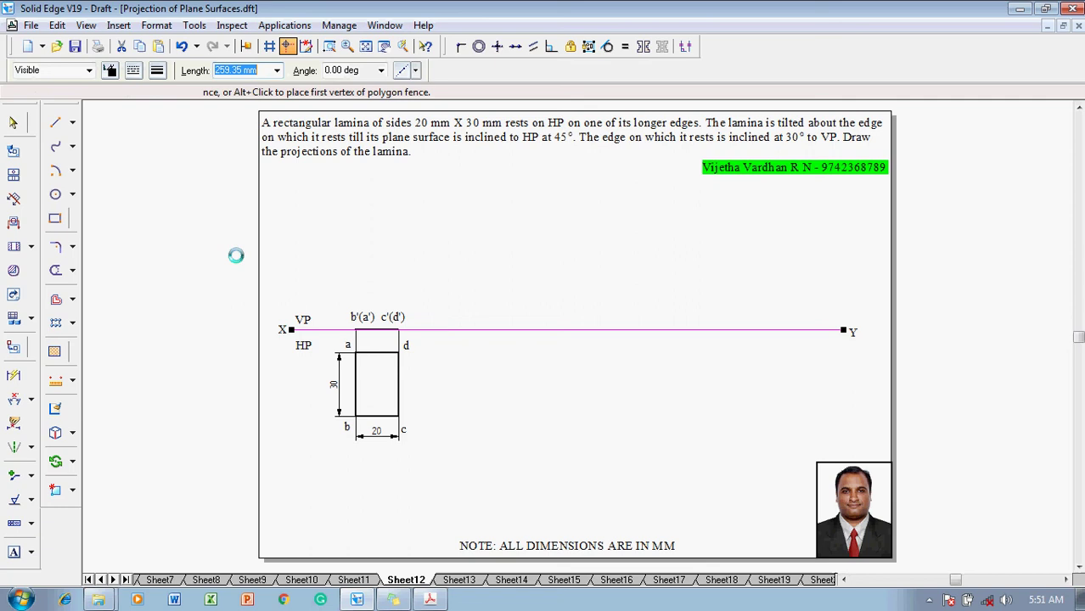
click(352, 283)
drag(345, 291, 413, 342)
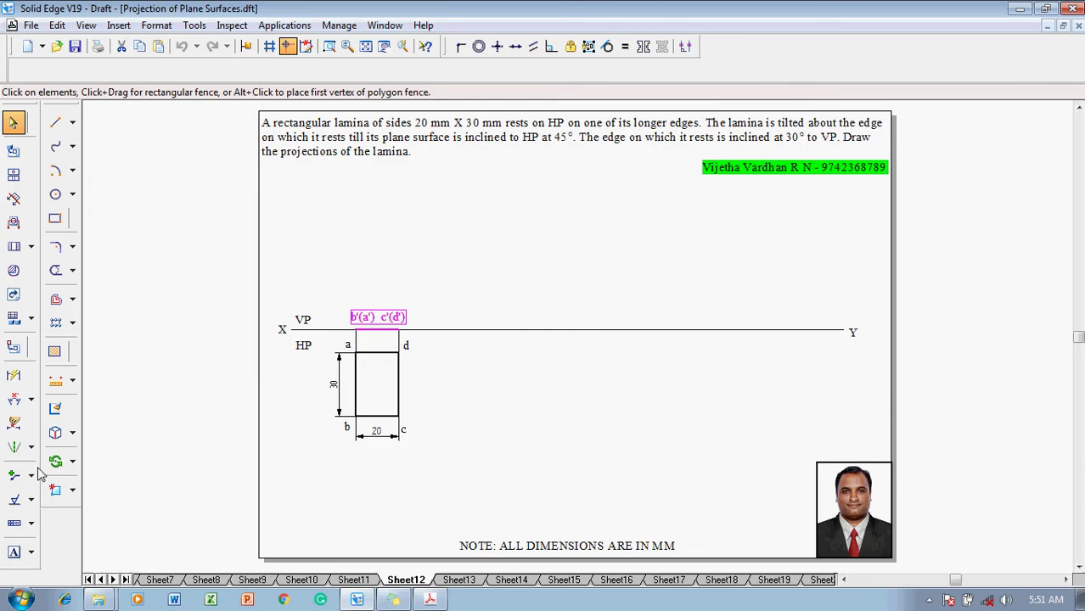
click(73, 461)
click(106, 460)
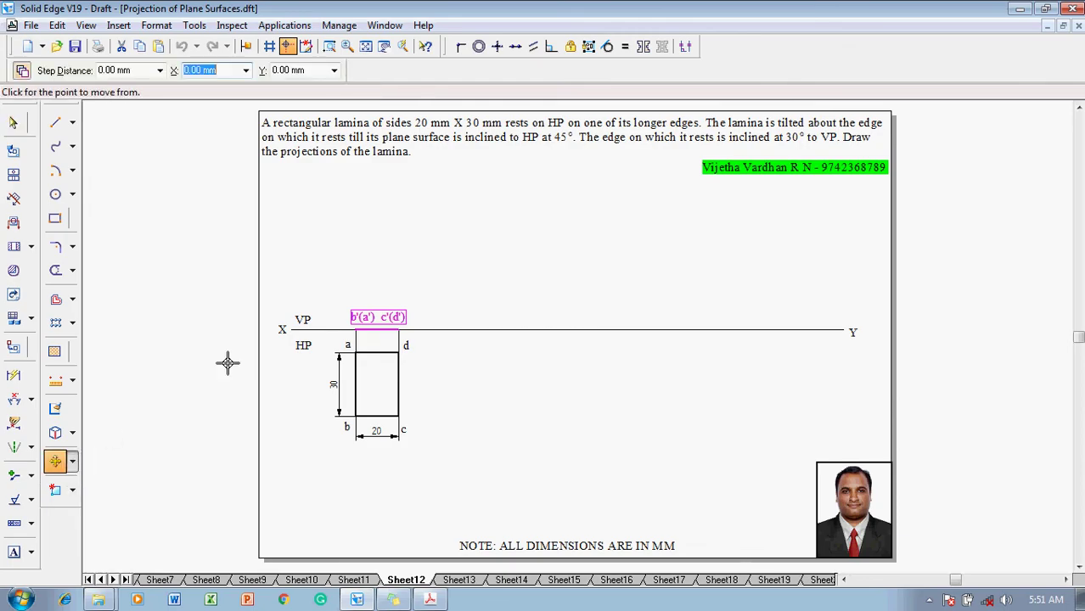
click(357, 329)
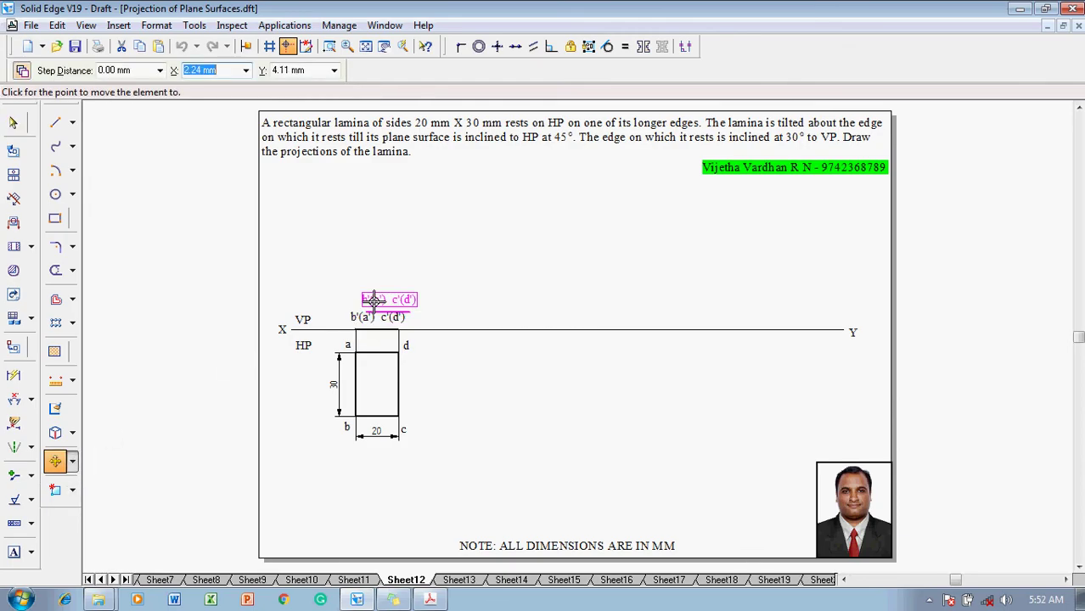
click(481, 329)
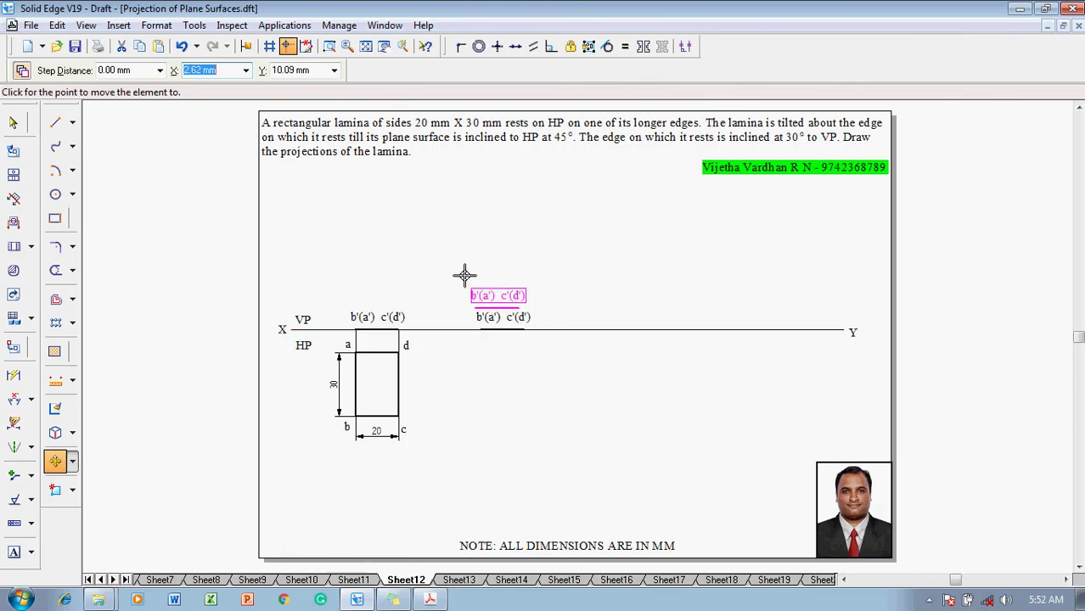
click(73, 465)
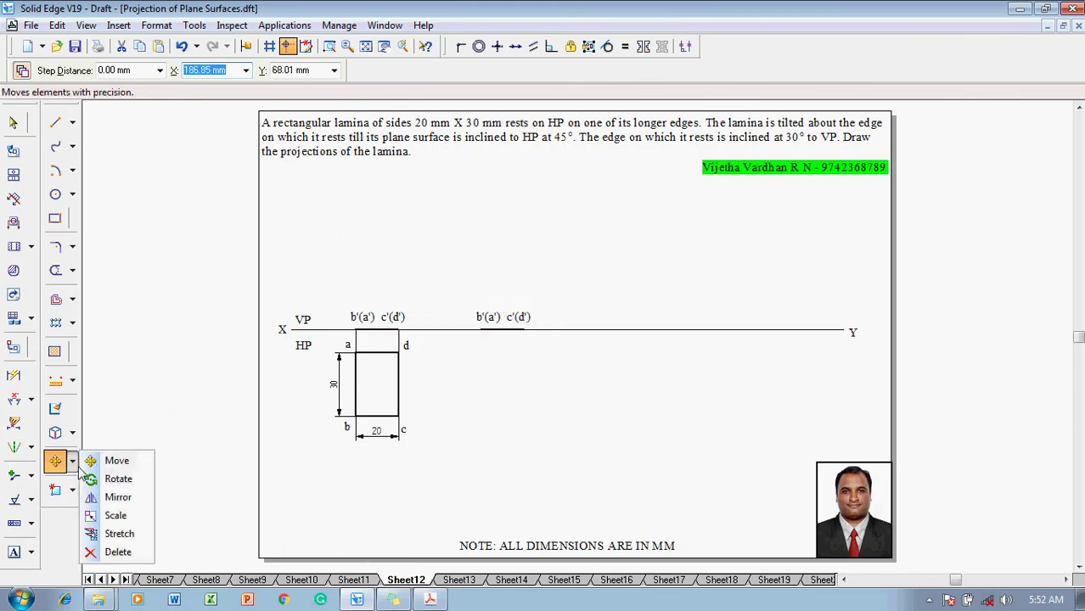
Rotate the copied edge view 45° about its left end on XY.
click(112, 477)
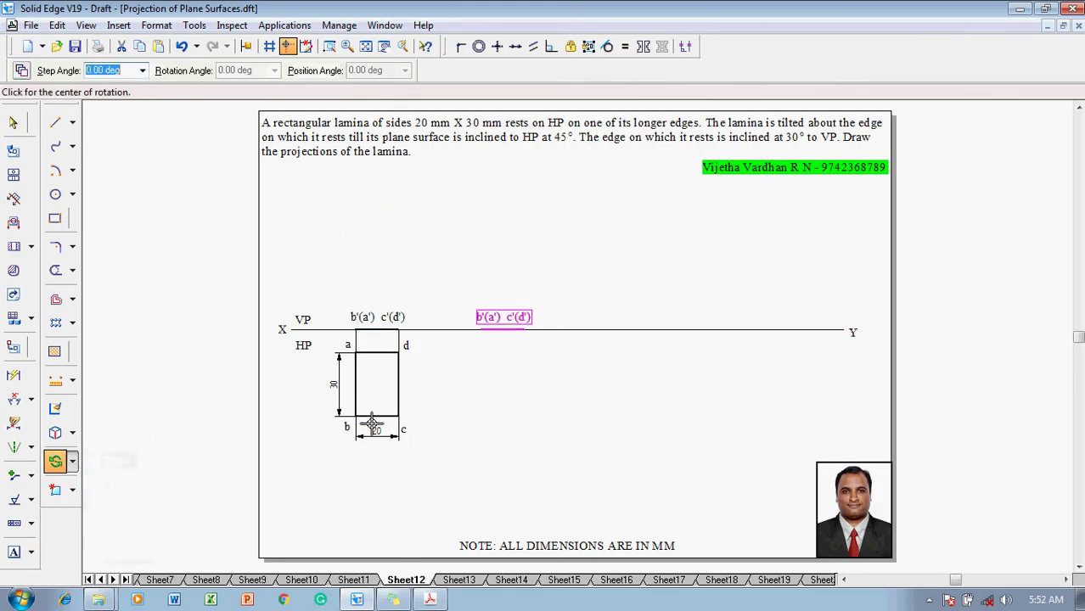
click(480, 330)
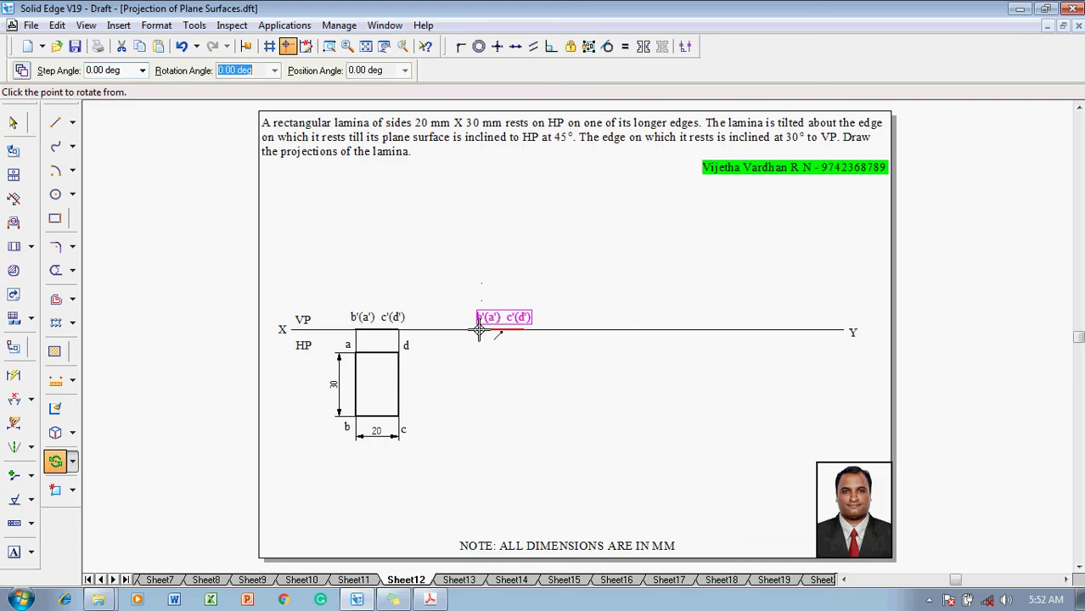
click(522, 330)
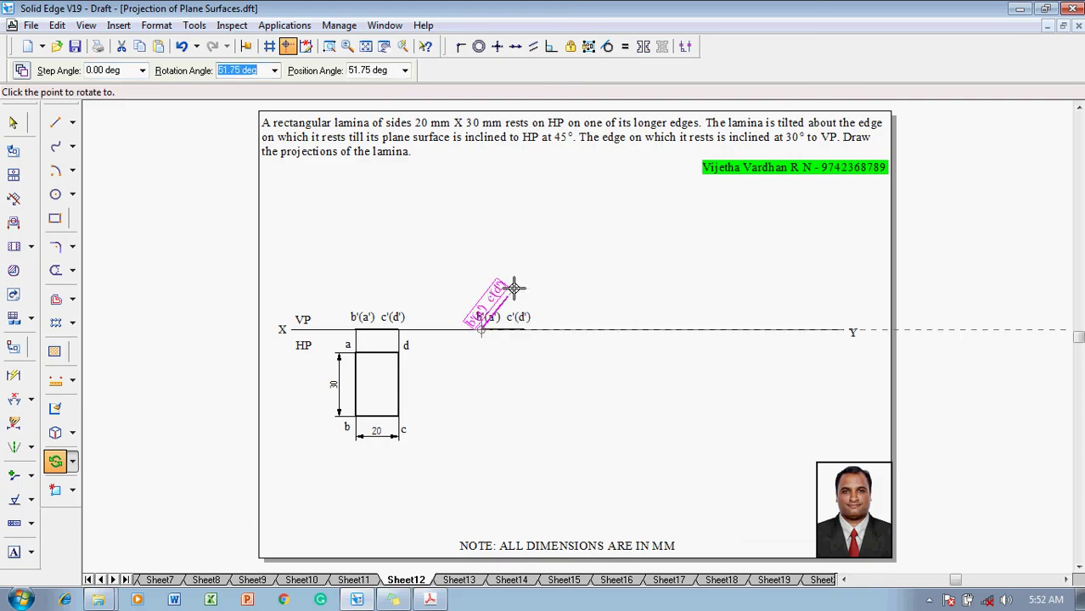
text(45)
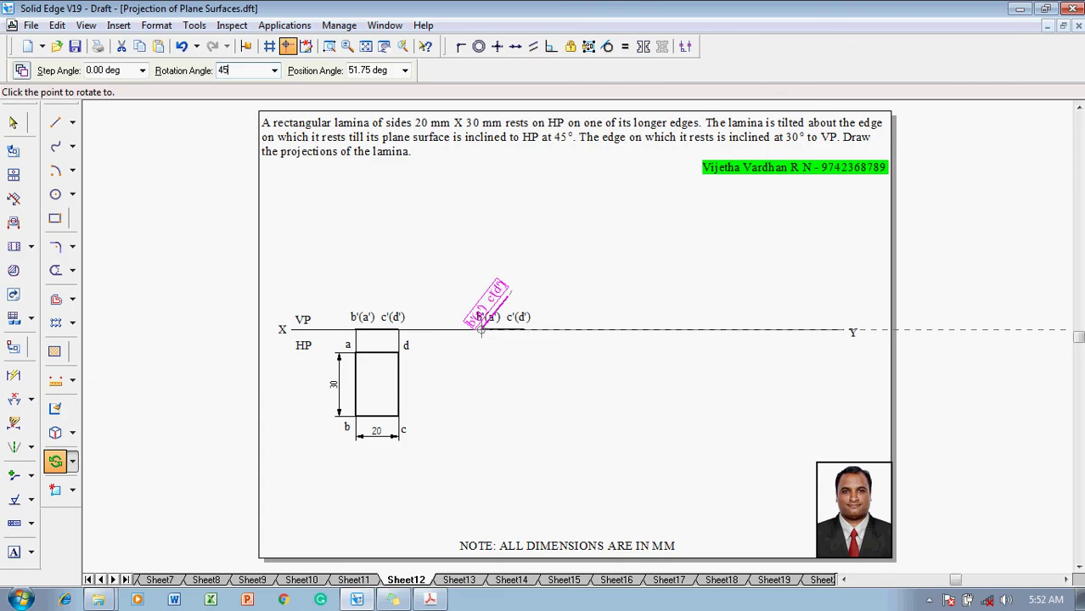
key(Return)
click(532, 299)
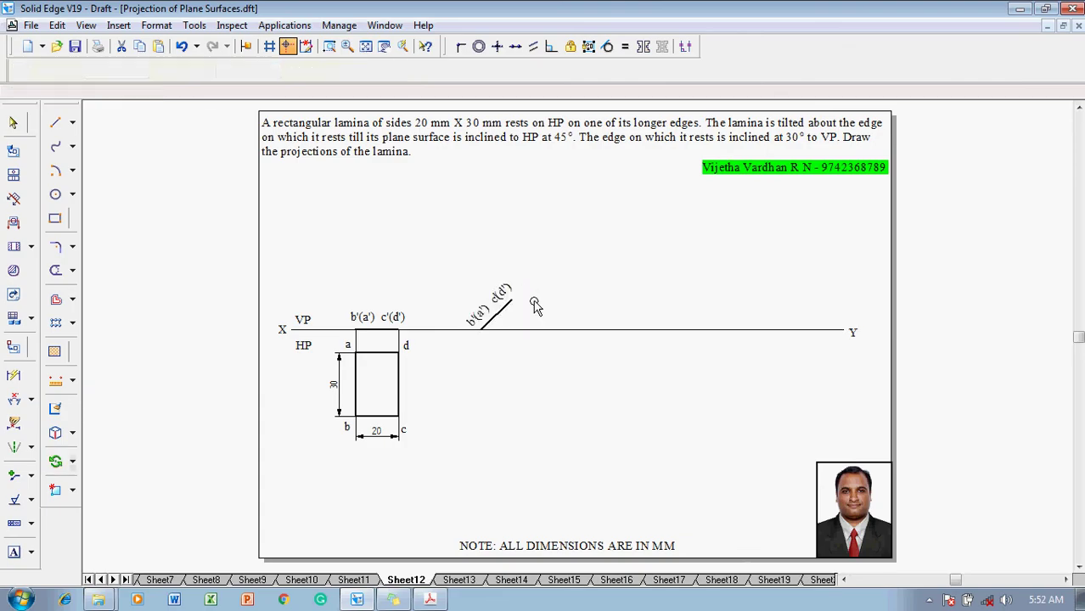
Dimension the 45° angle between the tilted edge and the XY line.
click(13, 399)
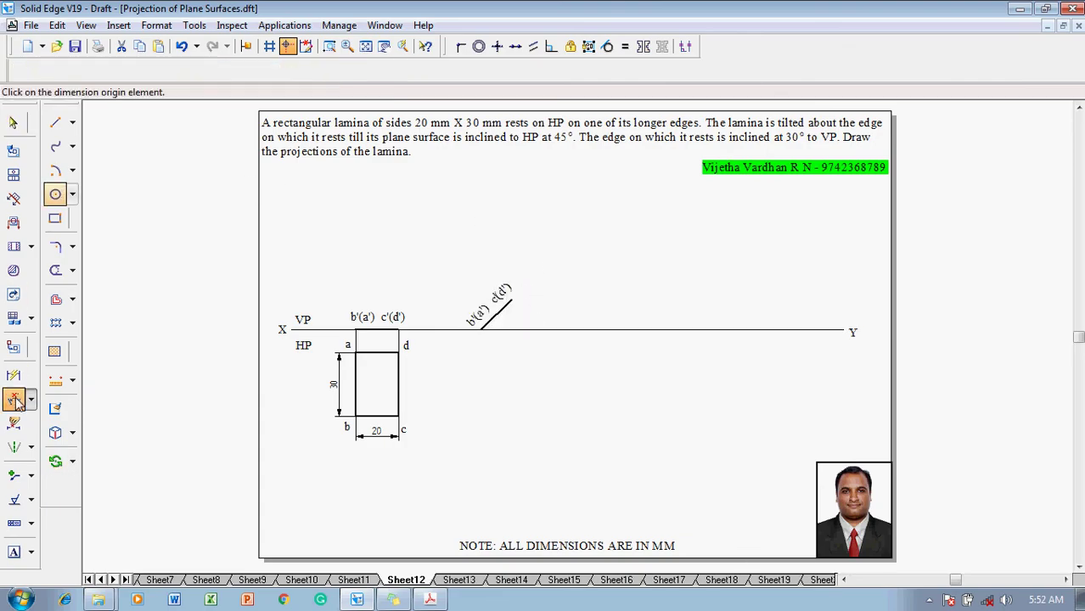
click(488, 321)
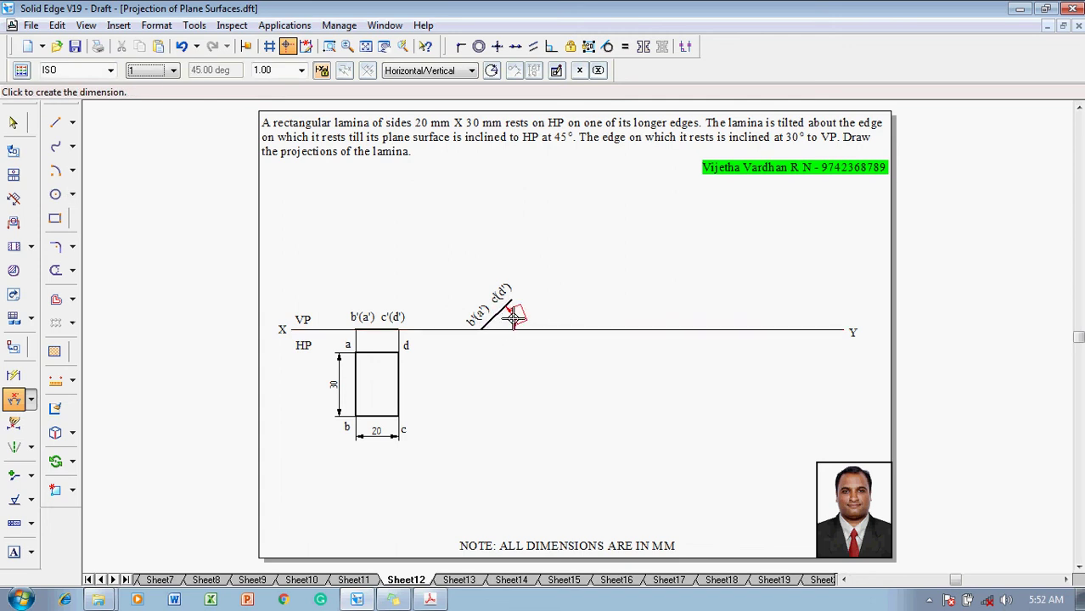
click(533, 304)
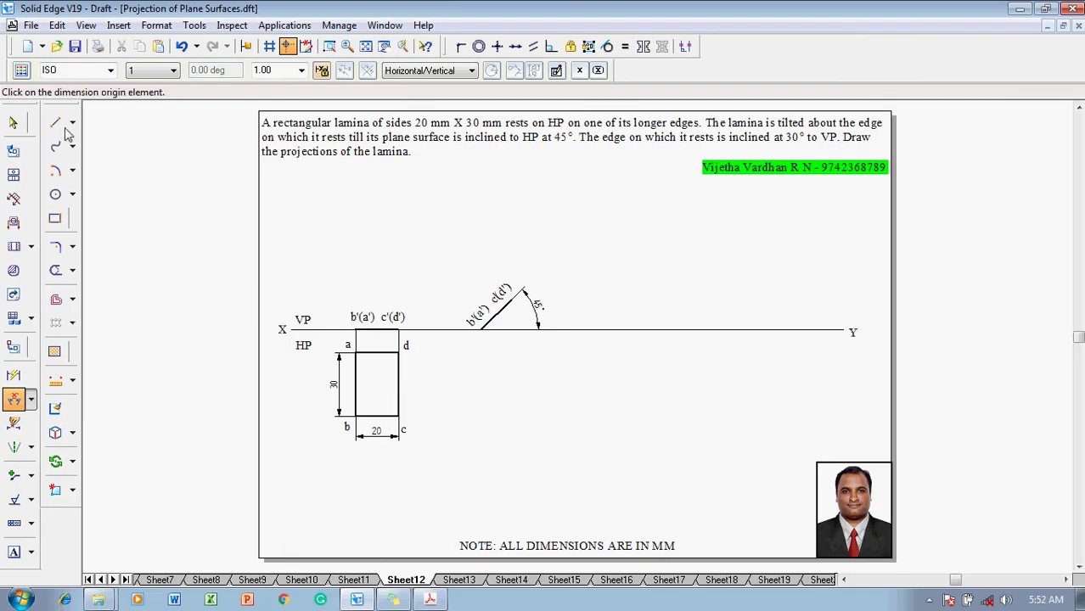
Drop a projector from the tilted edge's top end to c's level, joining back to c.
click(55, 122)
click(157, 70)
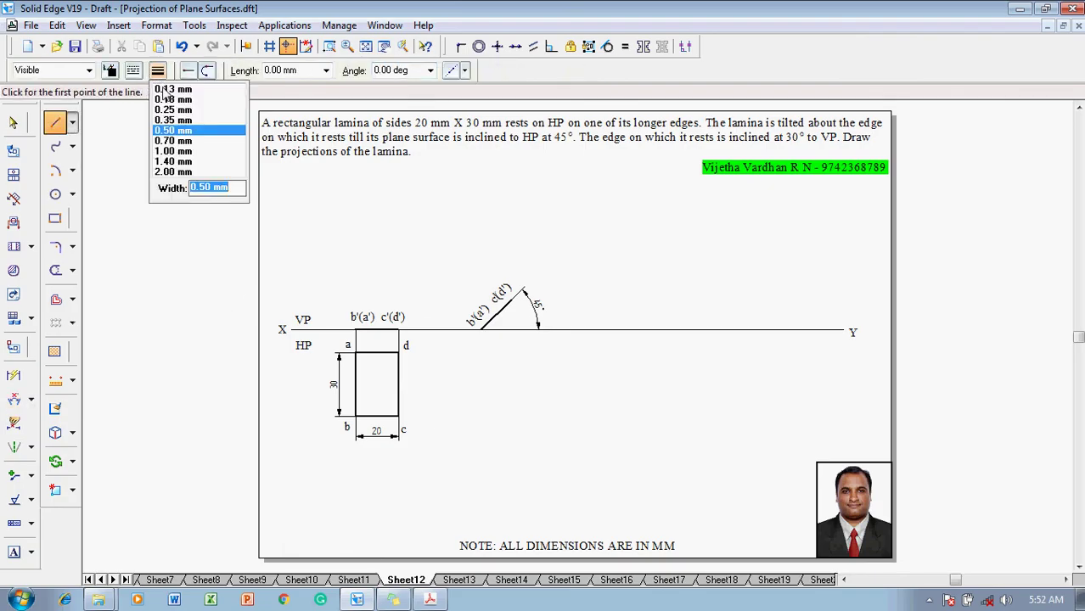
click(174, 130)
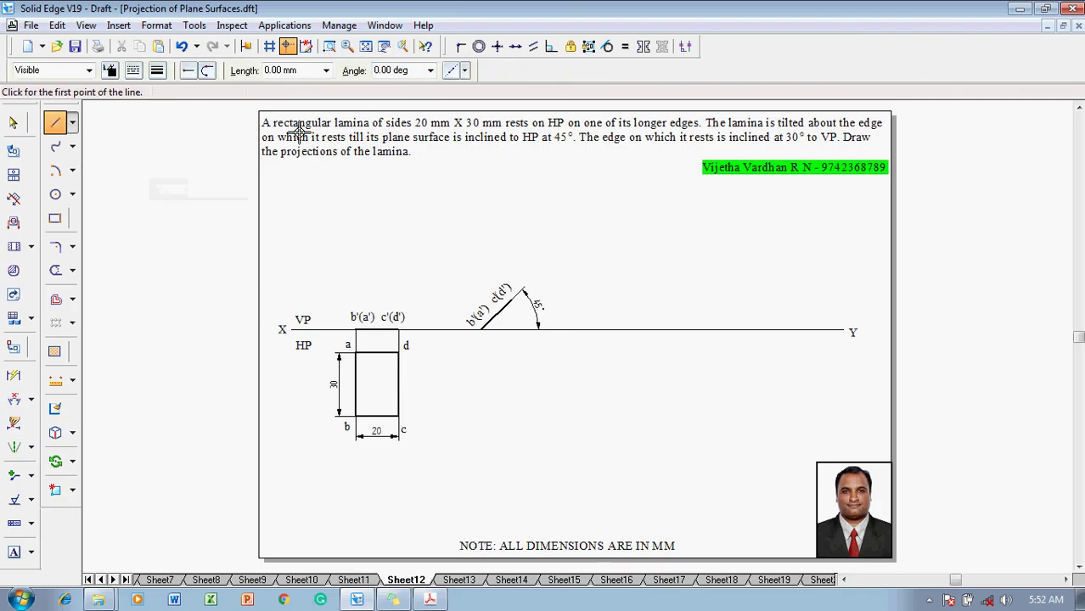
click(510, 297)
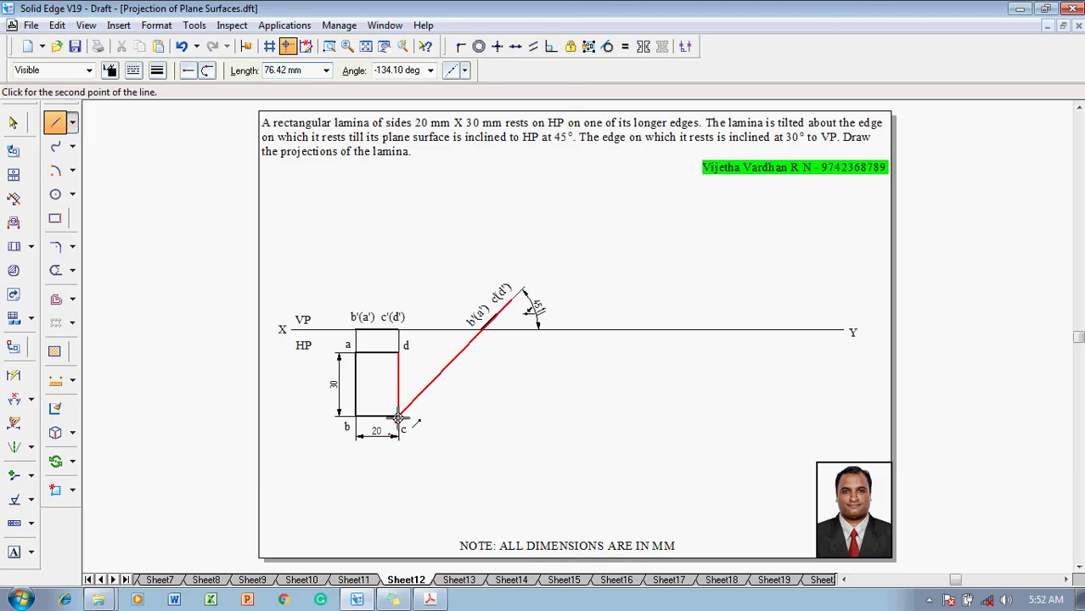
click(511, 416)
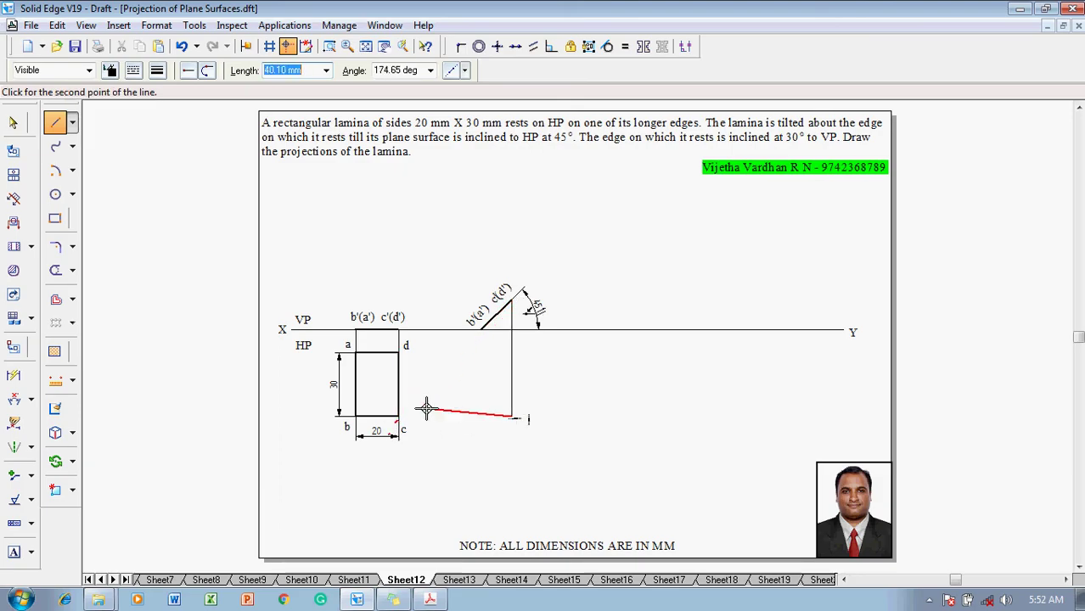
click(398, 416)
right_click(421, 382)
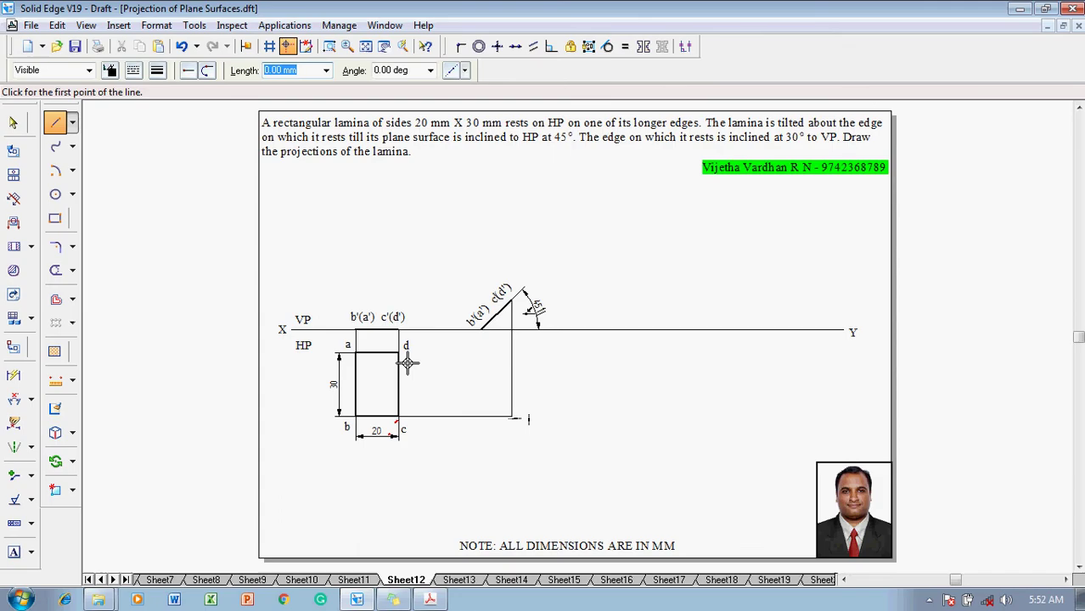
Draw the horizontal projector from d and a vertical from the front view's left end.
click(399, 352)
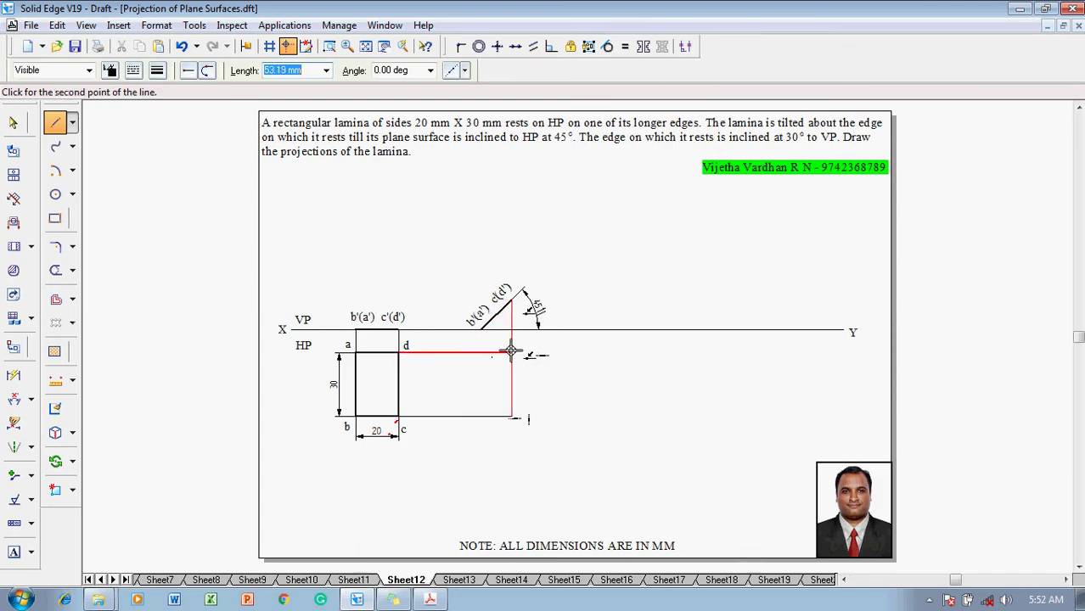
click(511, 351)
key(Escape)
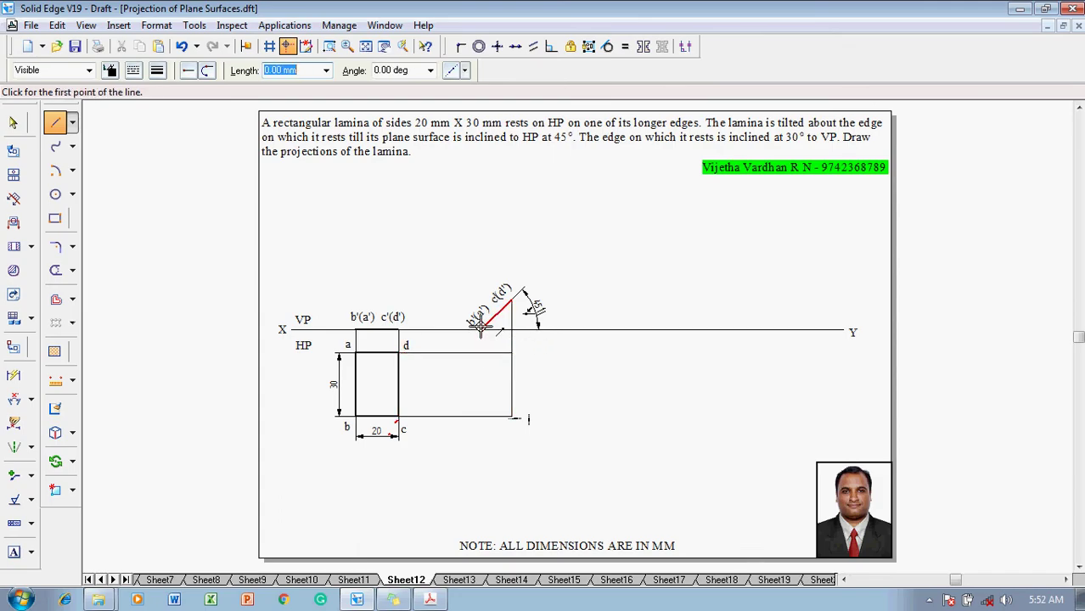
click(481, 330)
click(482, 416)
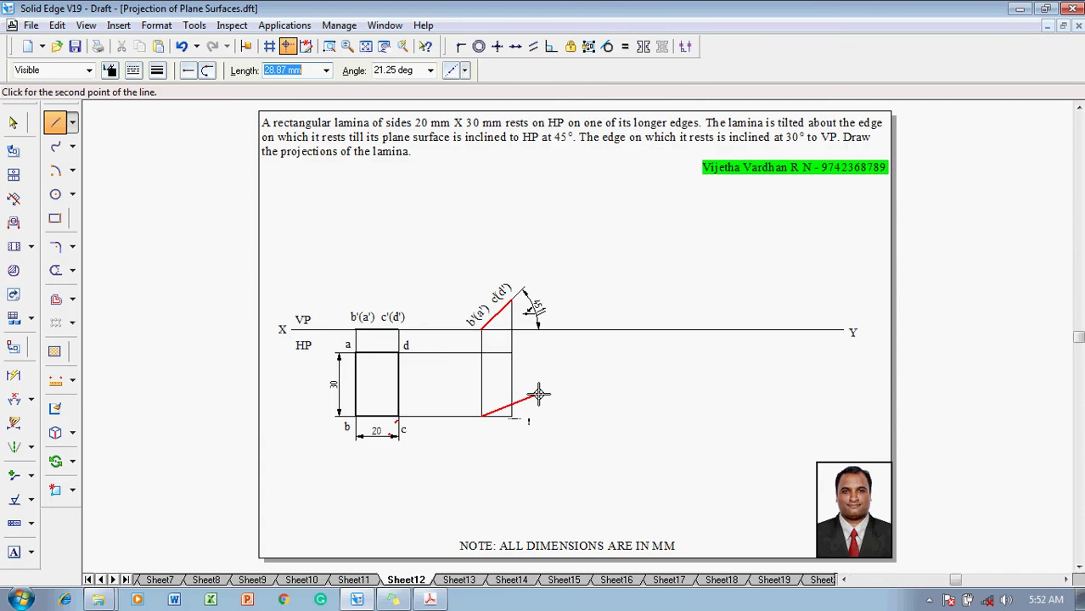
key(Escape)
key(Escape)
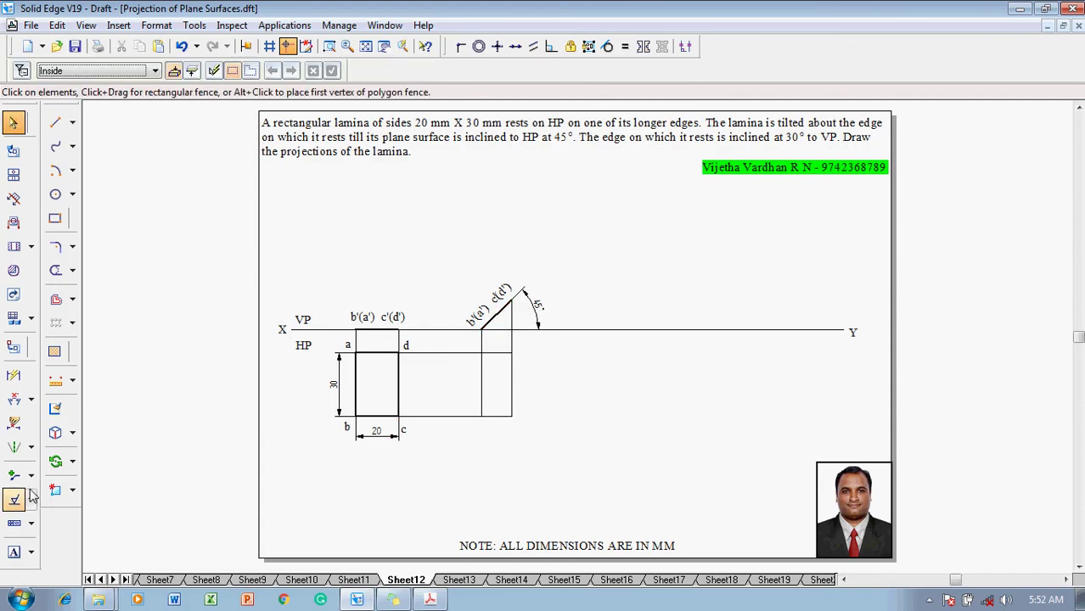
Place letters a, b, c, d at the new top view's corners, nudging d up into place.
click(14, 552)
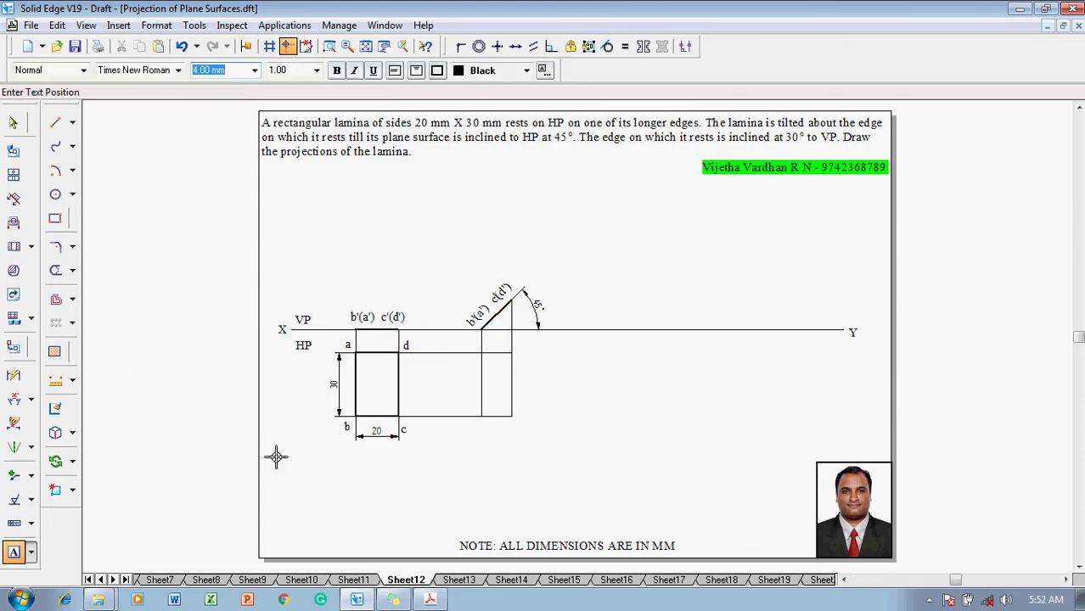
click(471, 346)
text(a)
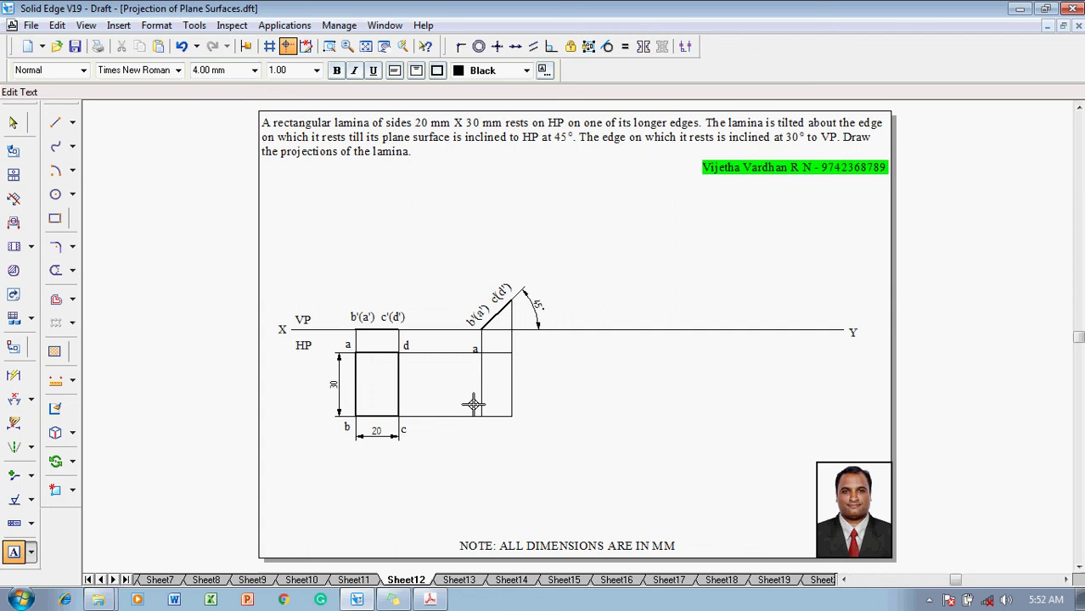
click(472, 411)
text(b)
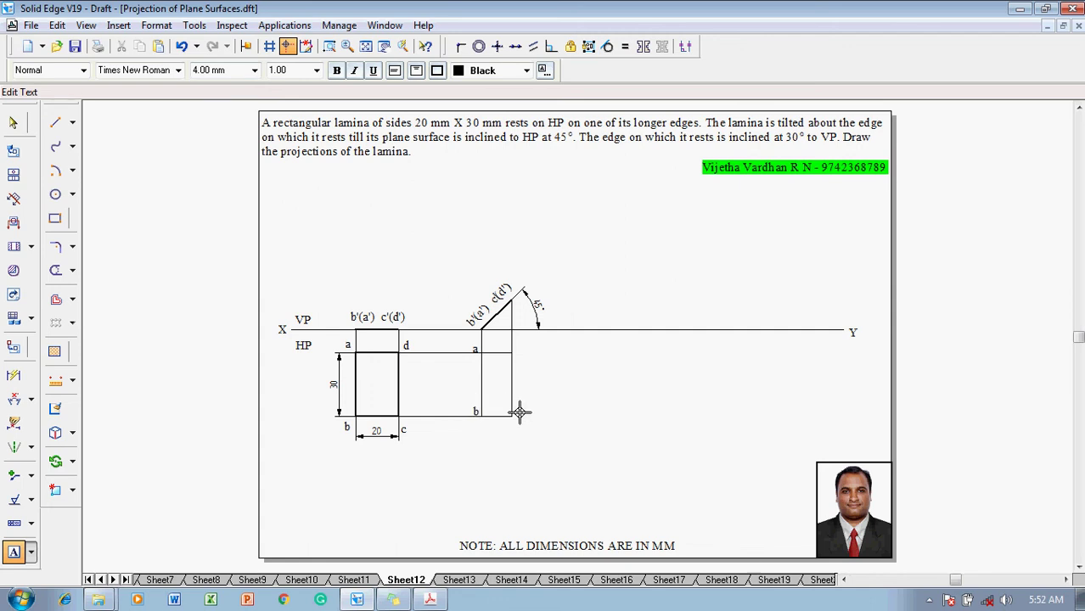
click(520, 414)
text(c)
click(516, 355)
text(d)
key(Escape)
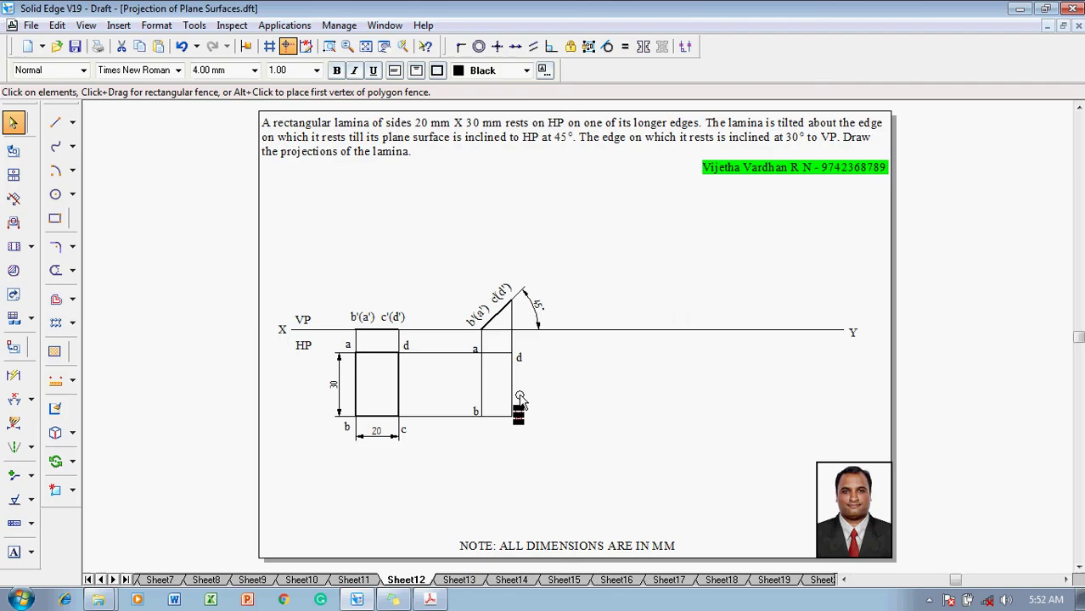
drag(519, 358, 518, 348)
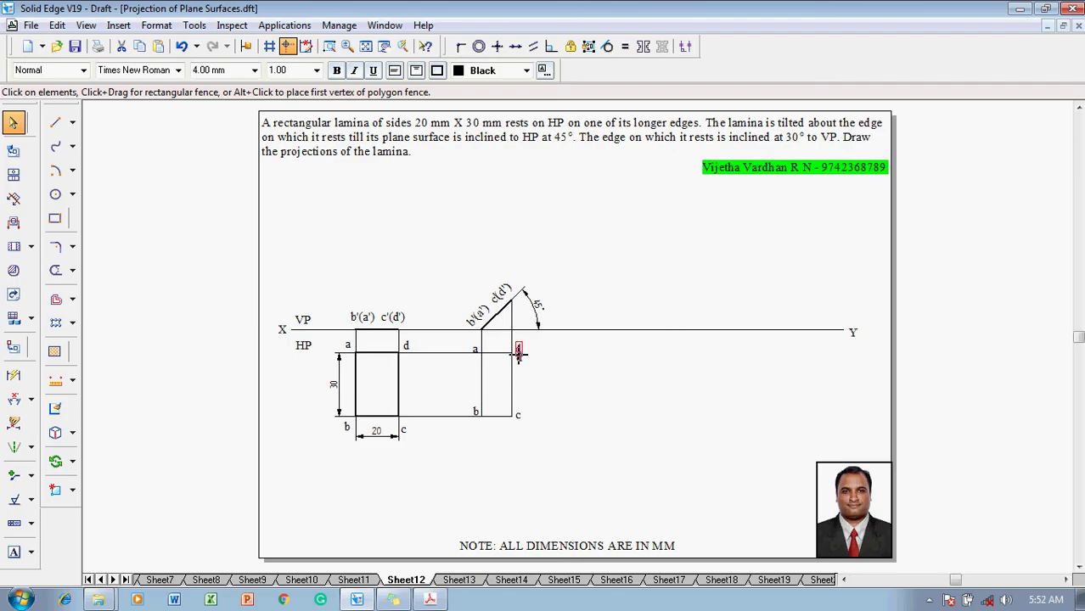
Trace the closed outline a-b-c-d-a of the new top view in a heavier line width.
click(55, 123)
click(157, 71)
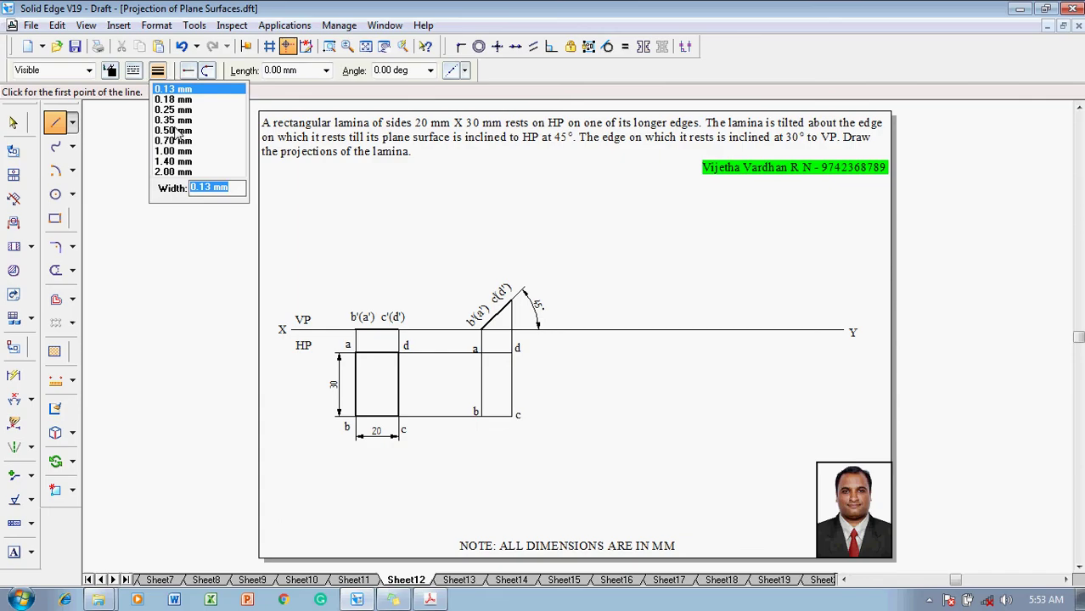
click(176, 125)
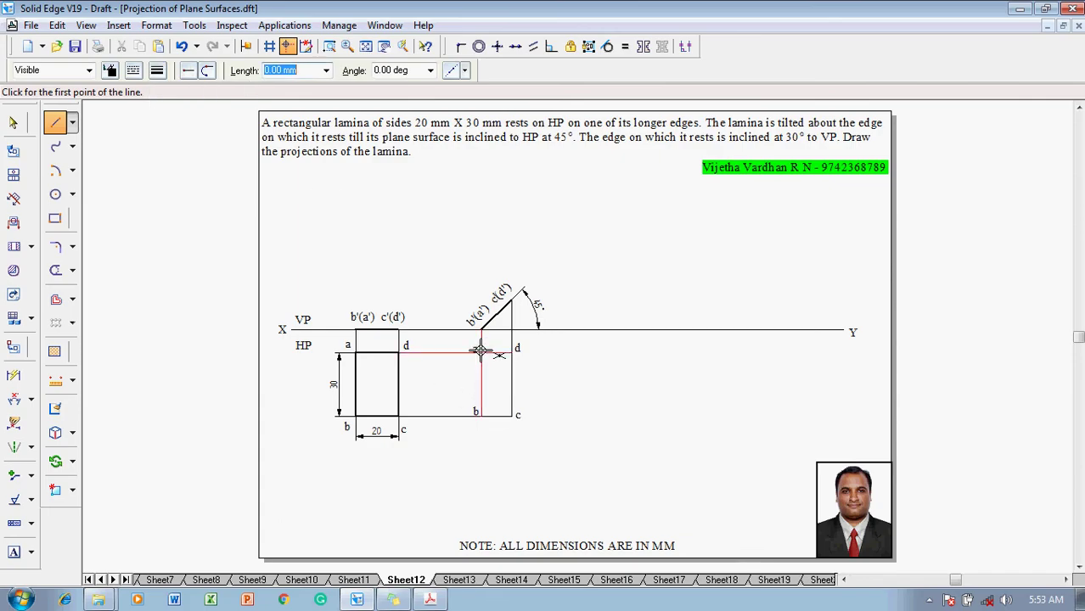
click(481, 350)
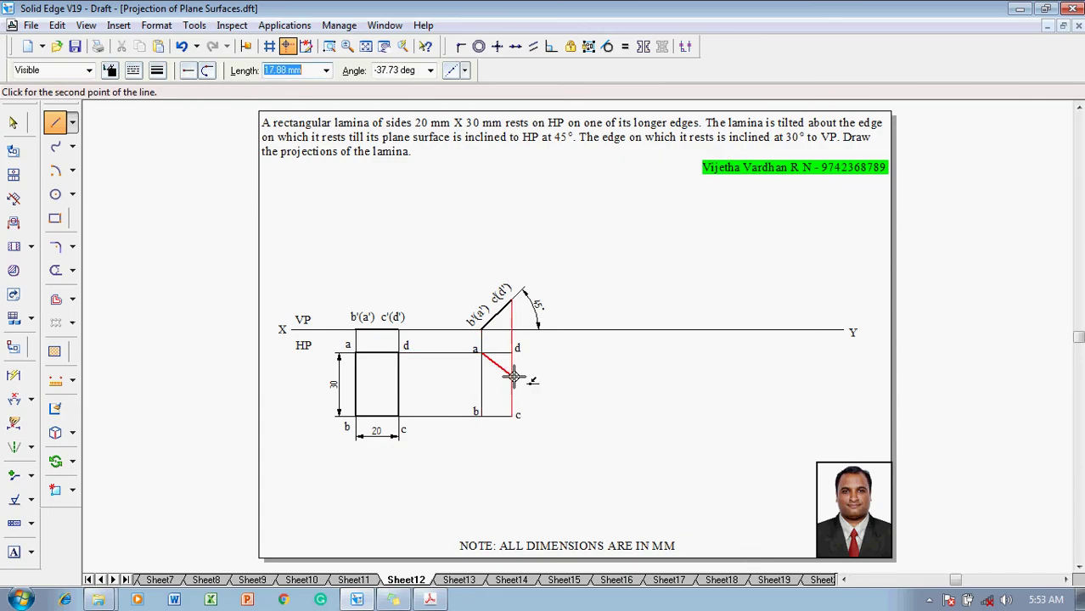
click(480, 416)
click(510, 416)
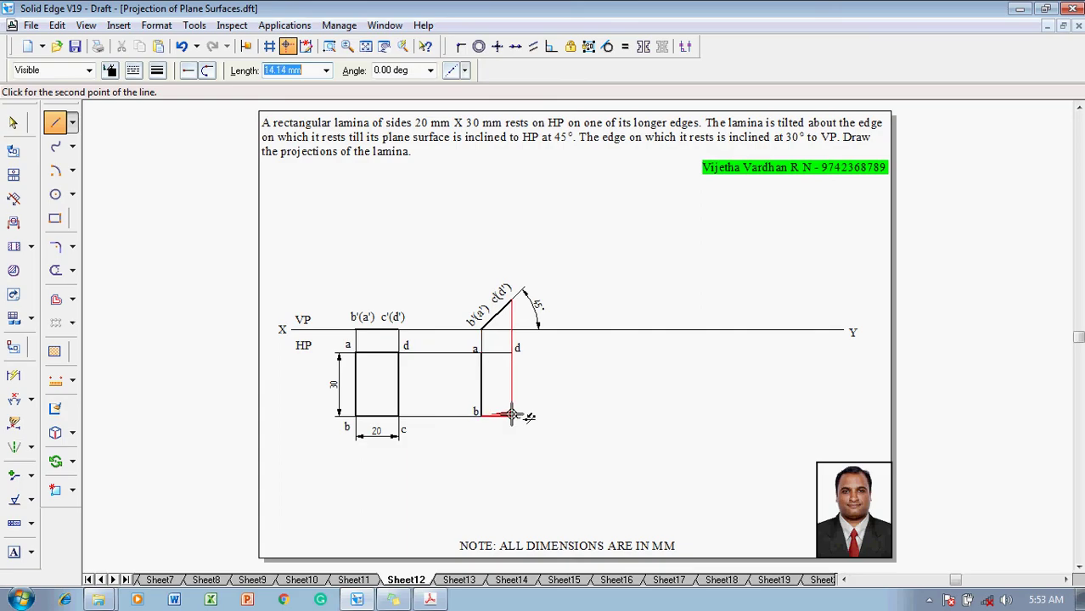
click(513, 350)
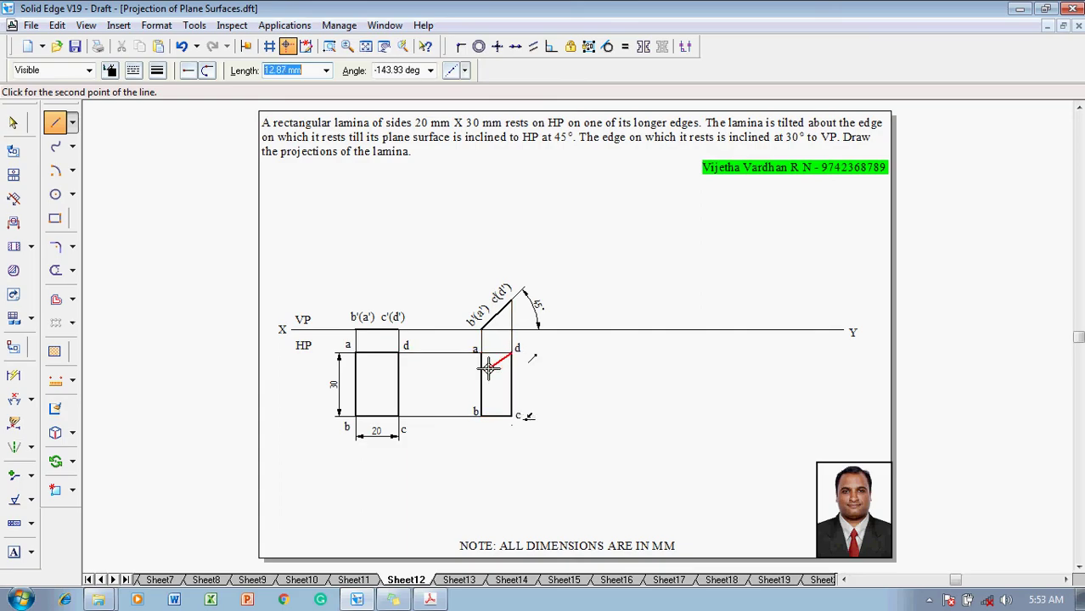
click(481, 352)
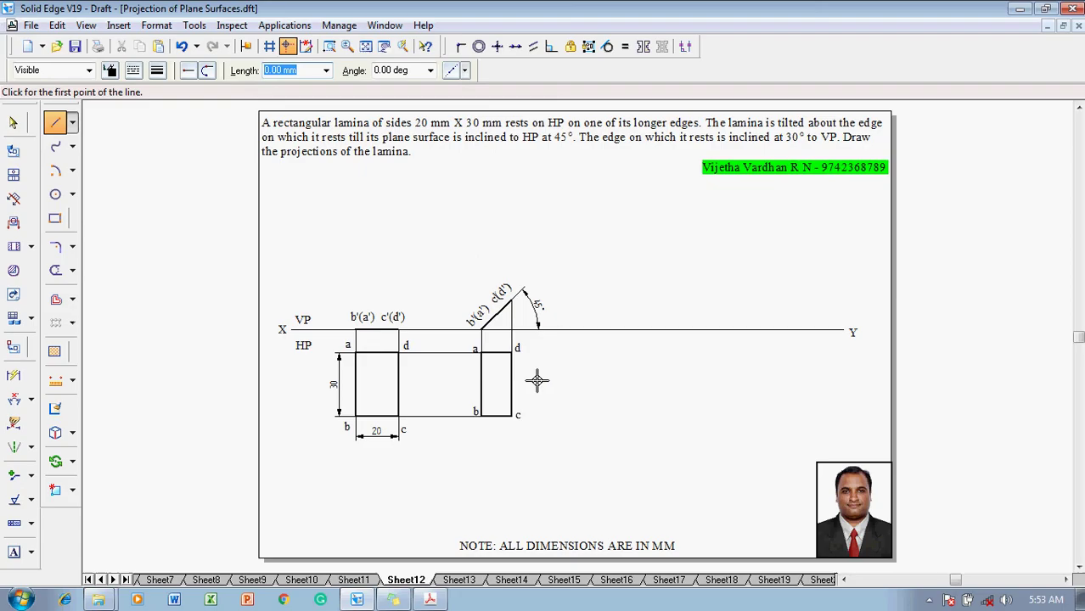
key(Escape)
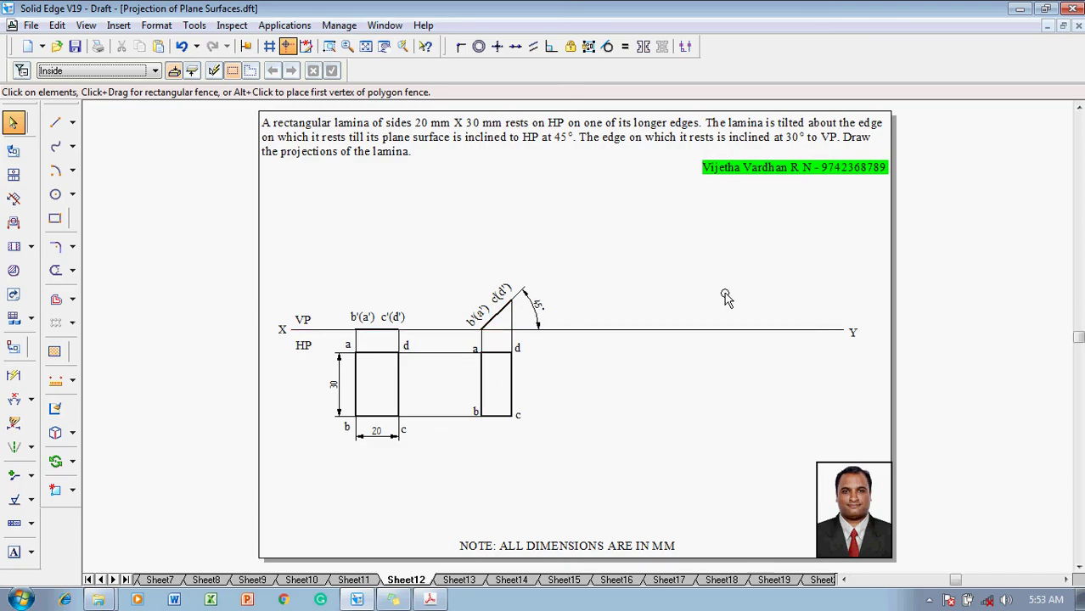
Draw an inclined line from the XY line, down and to the left of the views.
click(55, 122)
click(157, 71)
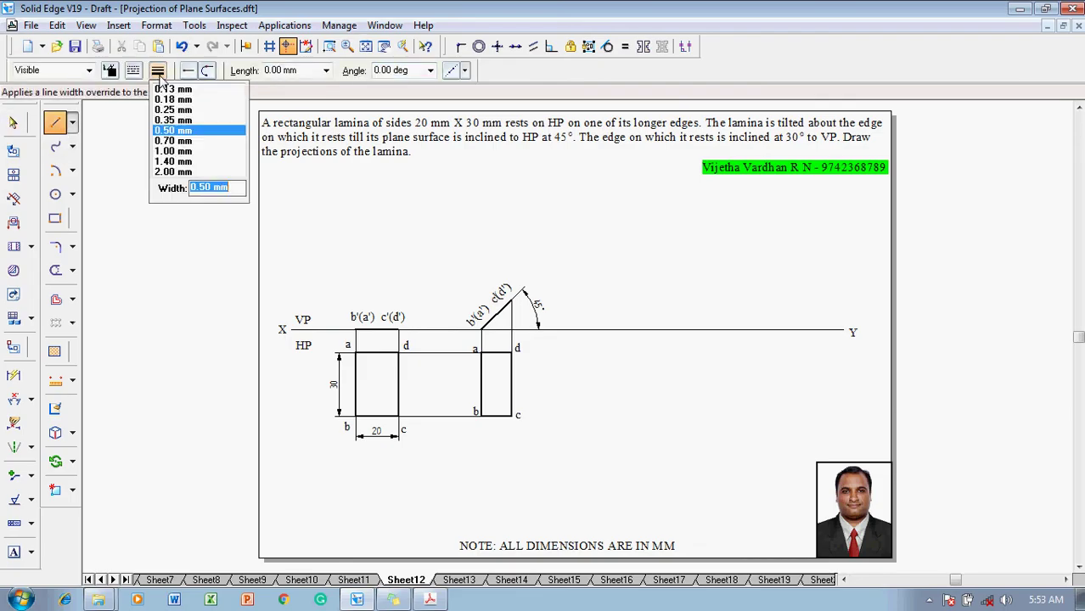
click(178, 93)
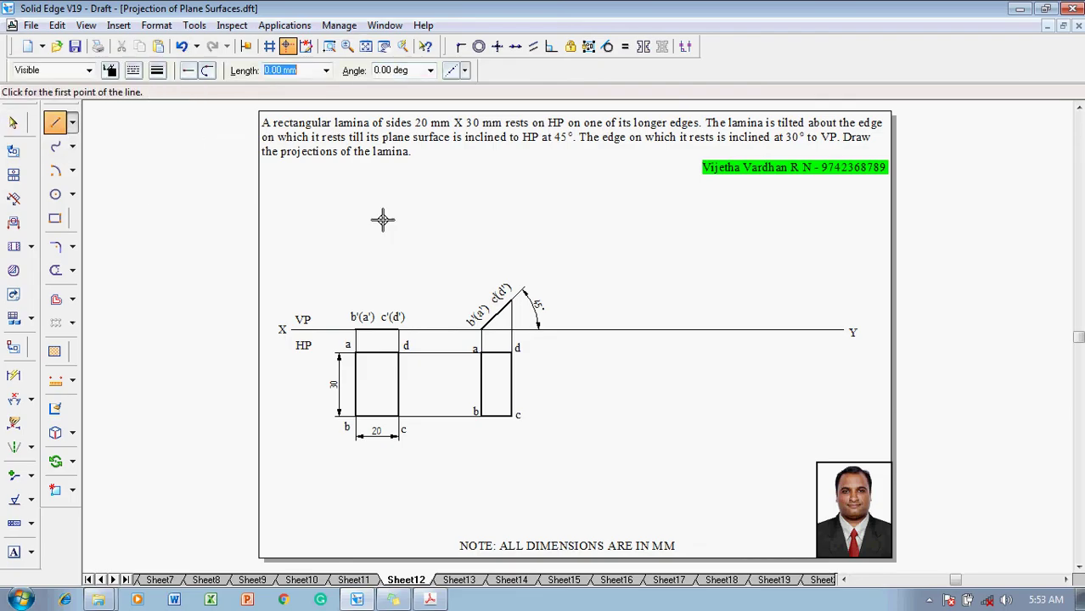
click(732, 330)
click(568, 441)
key(Escape)
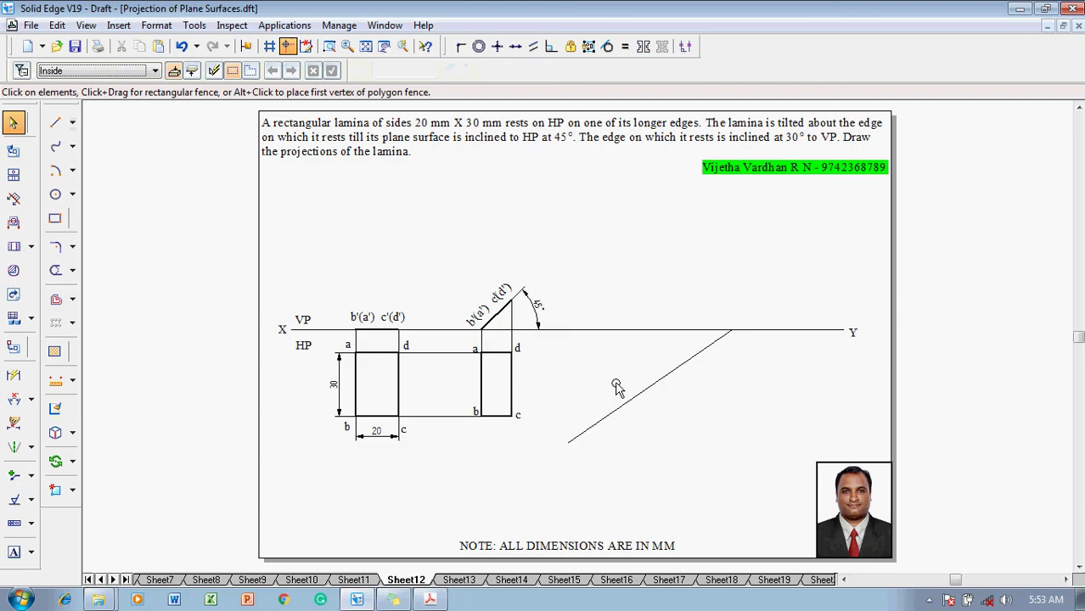
Dimension the angle between XY and the inclined line as 30°.
click(13, 399)
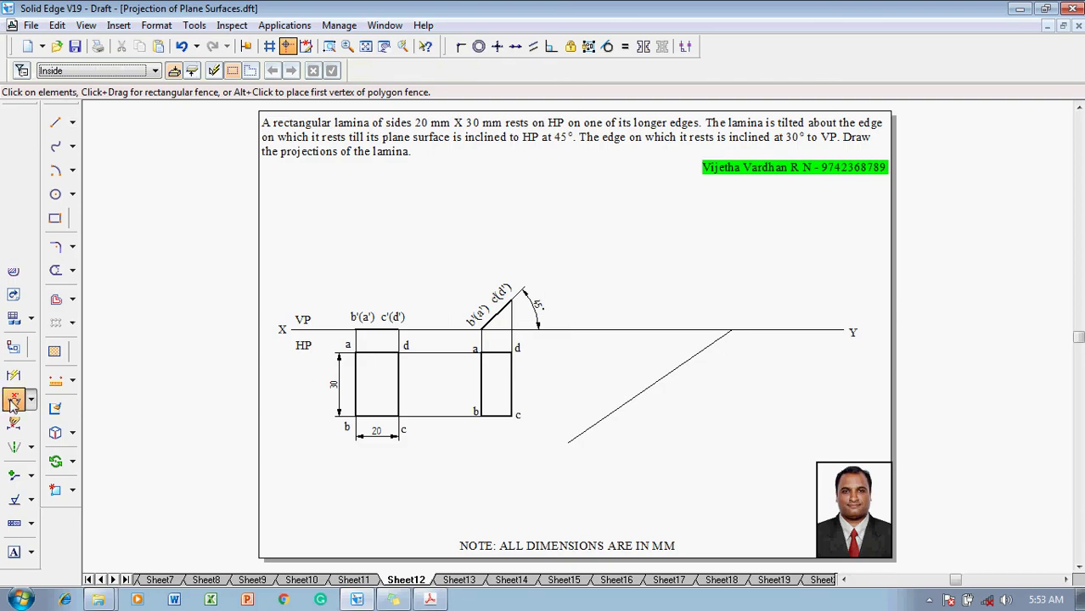
click(670, 330)
click(691, 350)
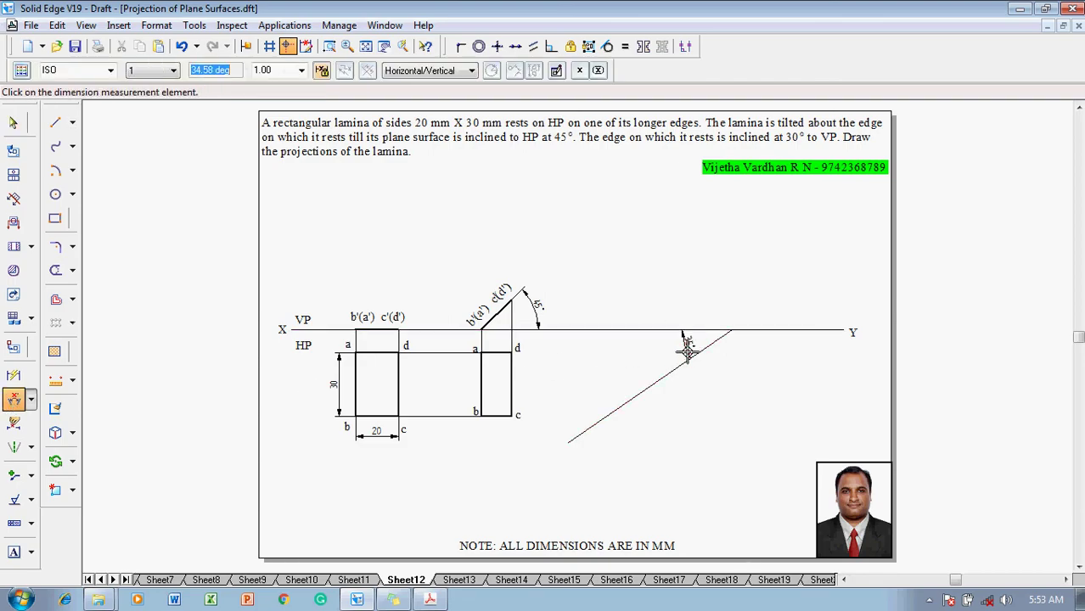
click(688, 352)
text(30)
key(Return)
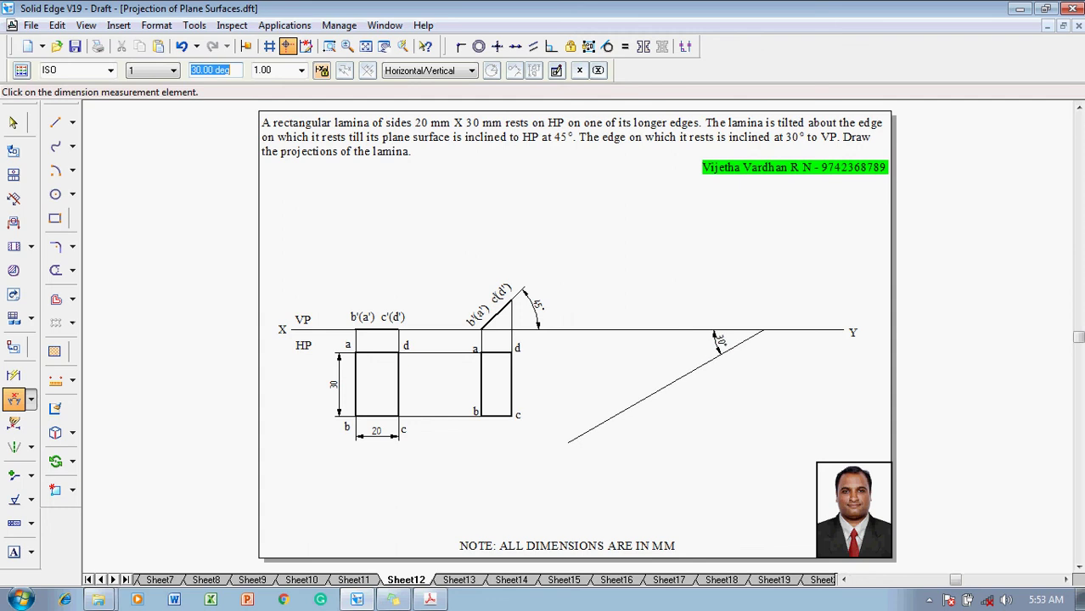
key(Escape)
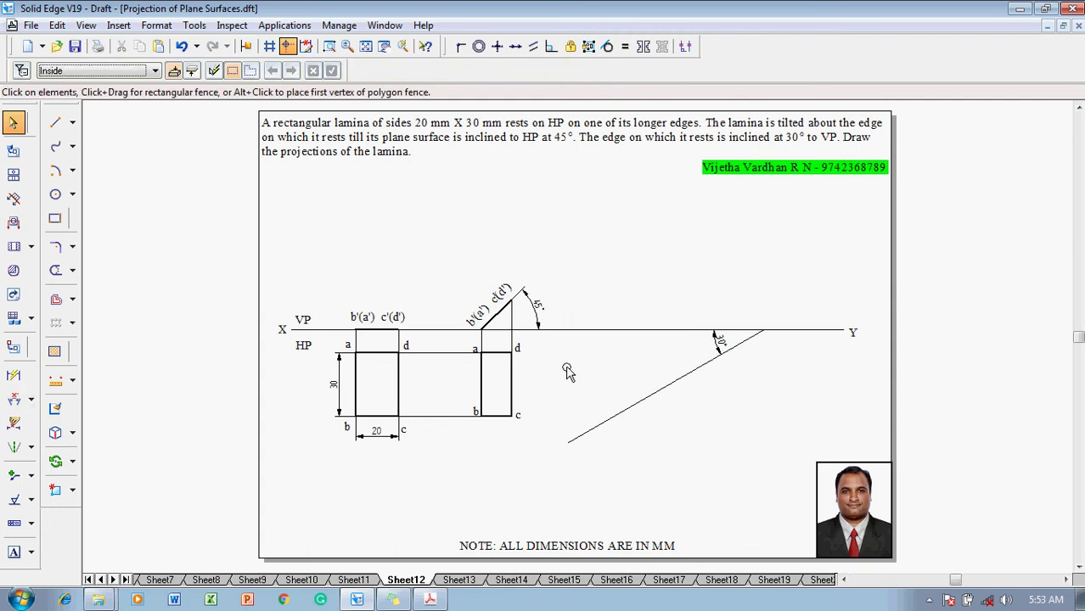
Select edge ab in the new and first top views to compare them.
click(481, 379)
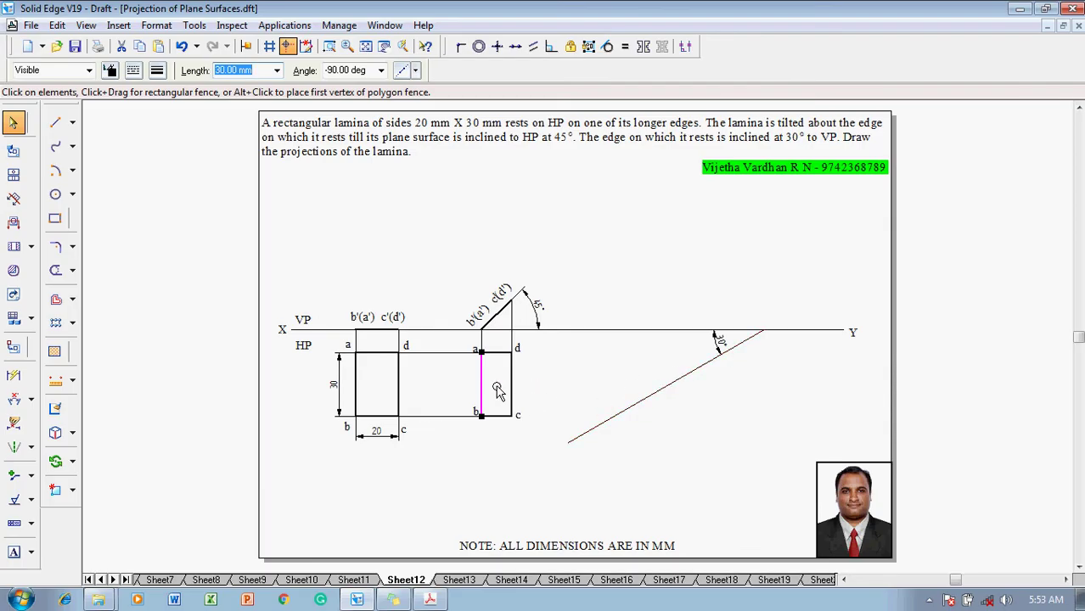
click(357, 366)
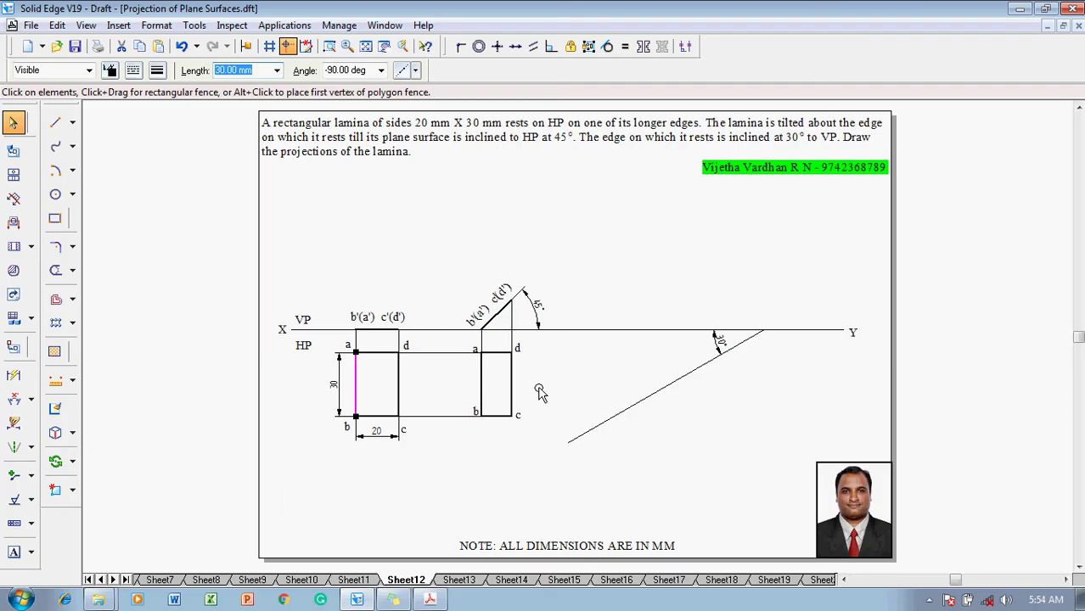
key(Escape)
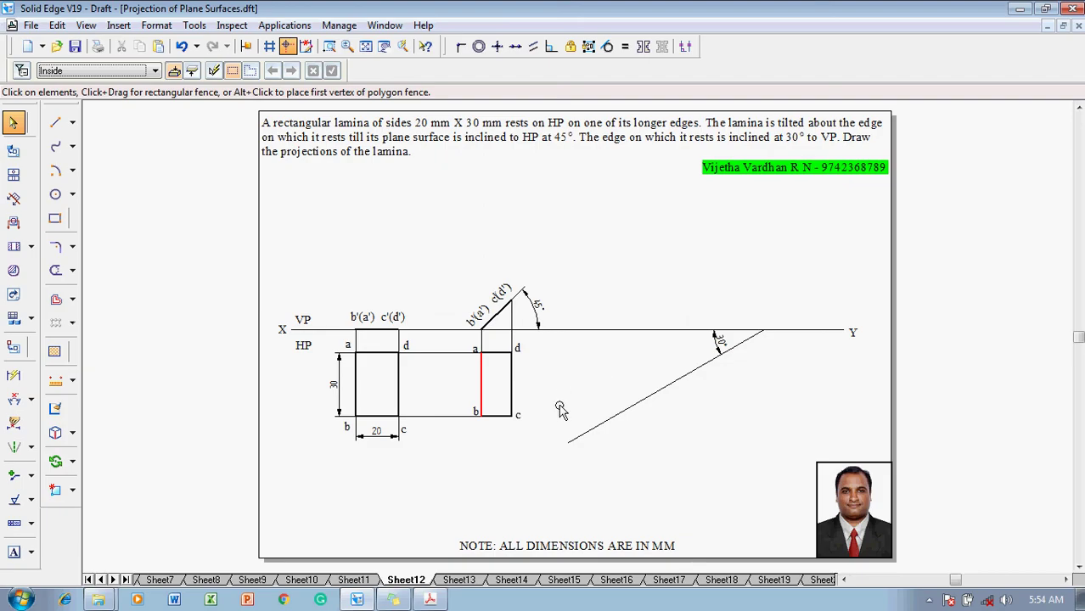
Copy the top-view rectangle from point b to b on the 30° line.
drag(531, 434, 449, 341)
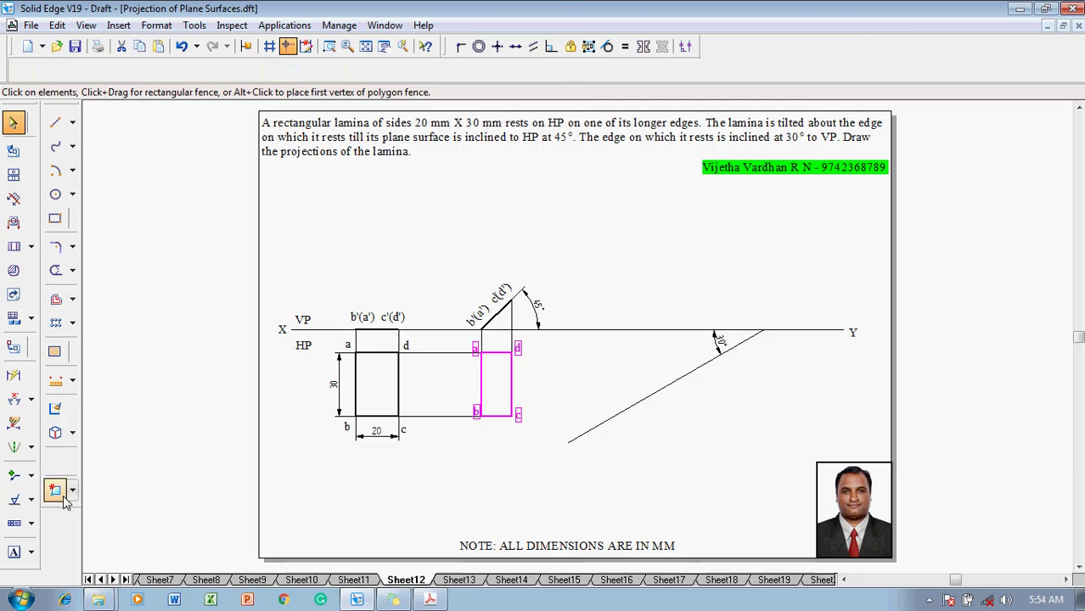
click(73, 463)
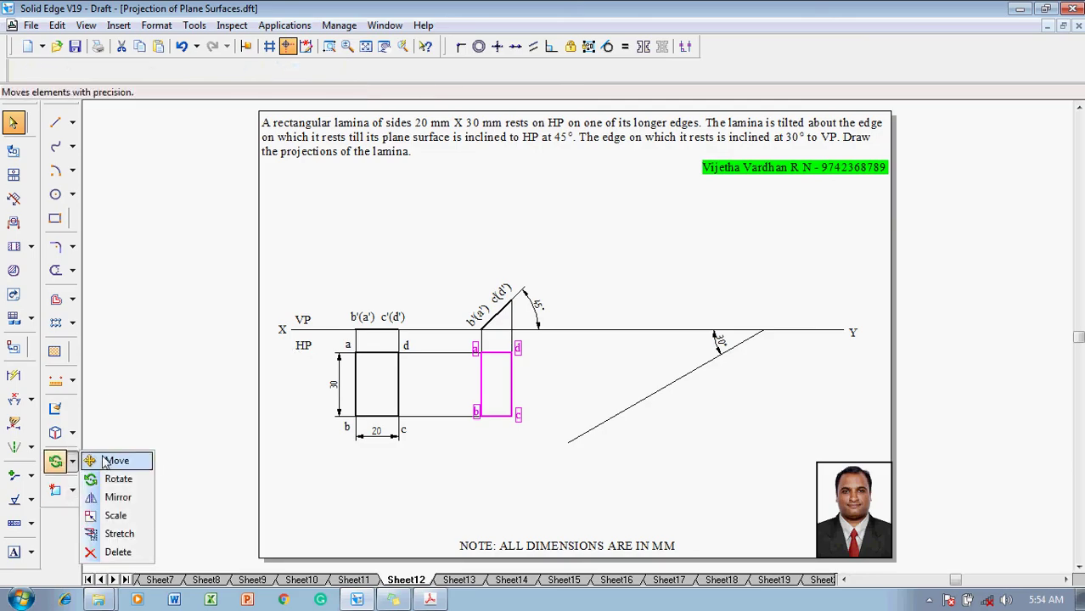
click(106, 463)
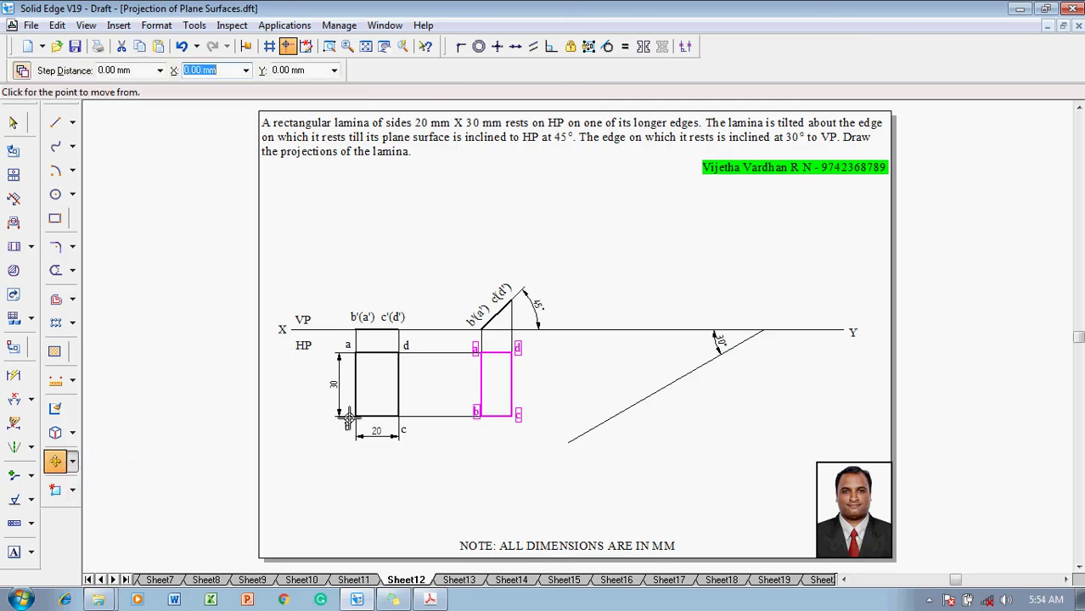
click(481, 416)
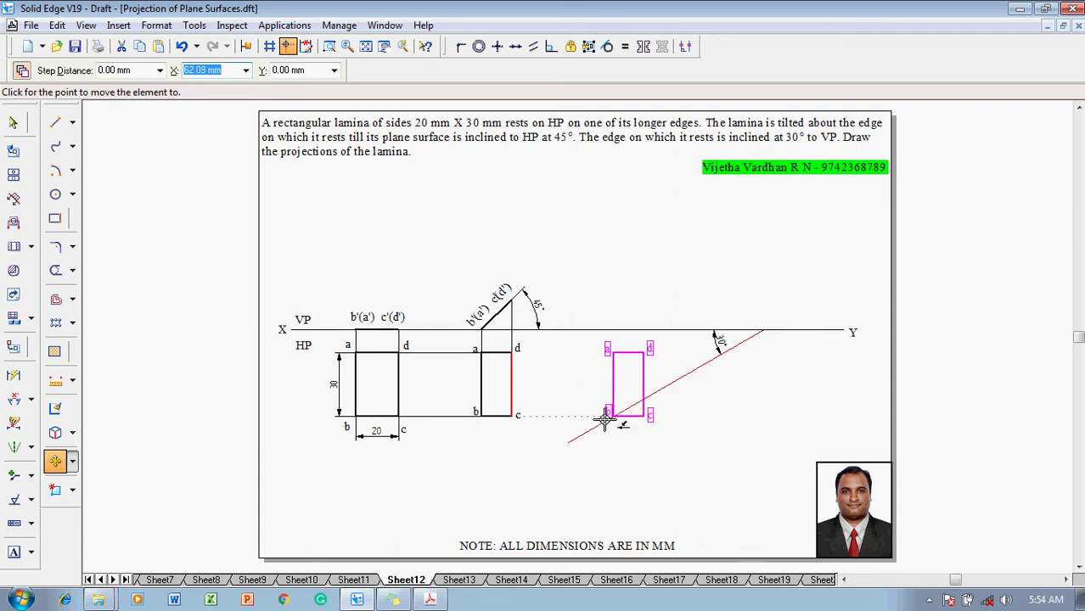
click(606, 417)
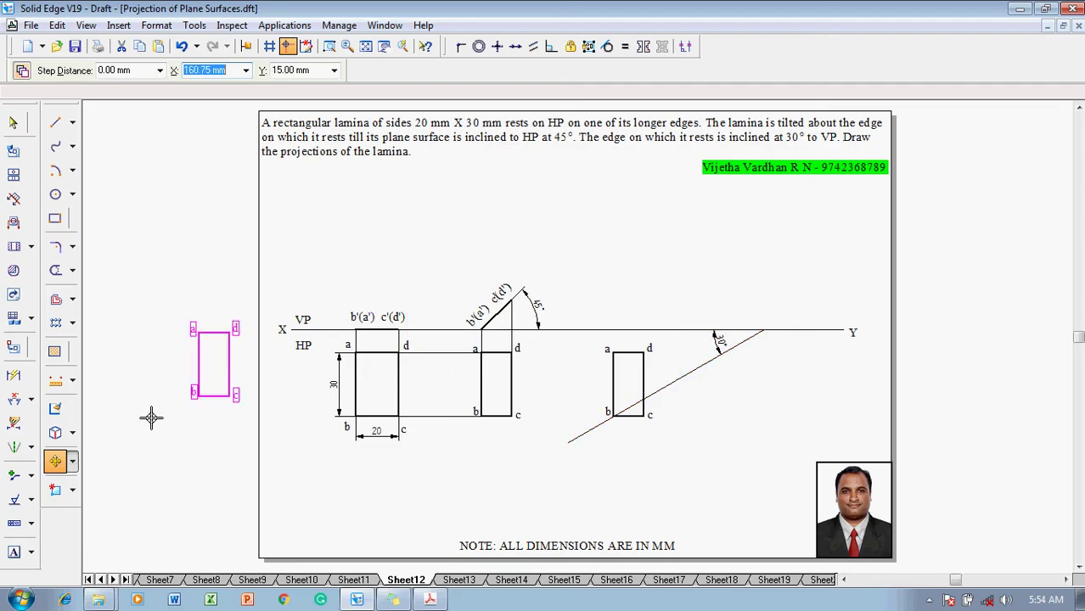
Rotate the copied rectangle about corner b to lie along the 30° line.
click(73, 466)
click(109, 477)
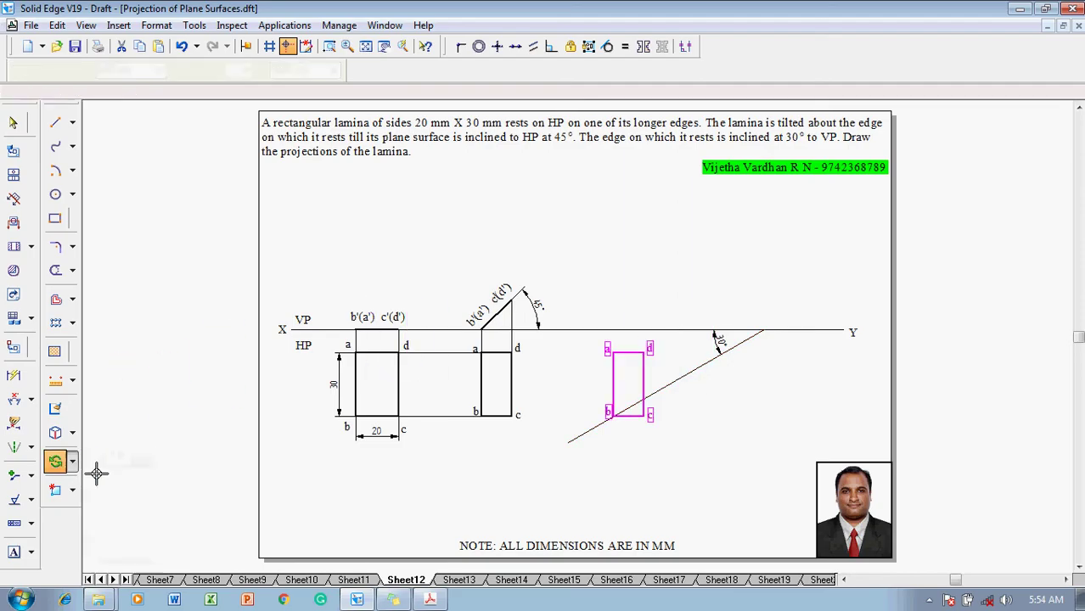
click(611, 414)
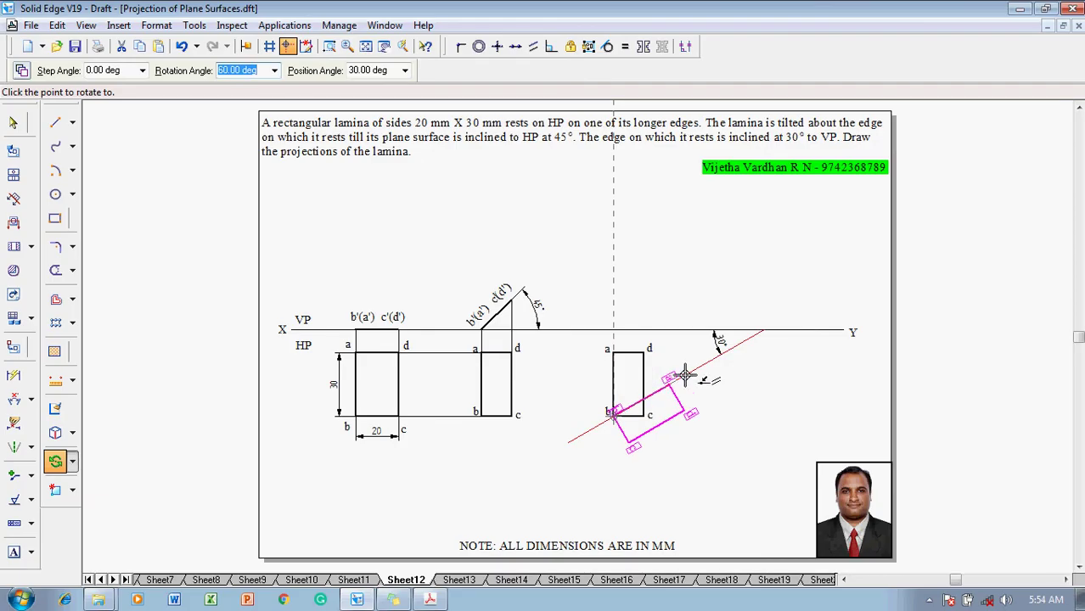
click(685, 374)
click(641, 378)
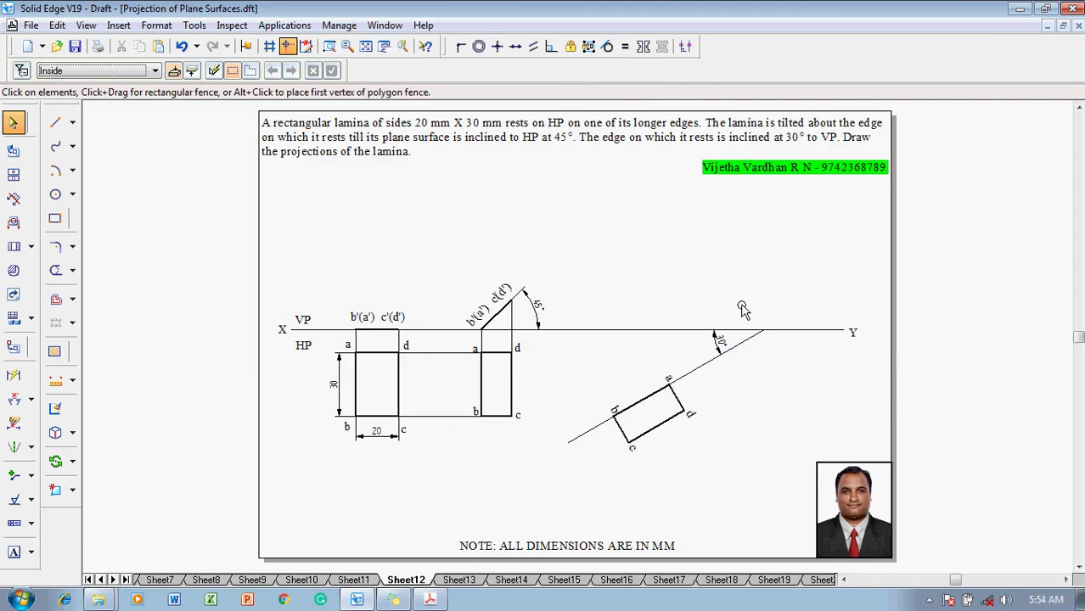
Draw a thin vertical projector from corner d and a horizontal c'(d') locus line.
click(55, 122)
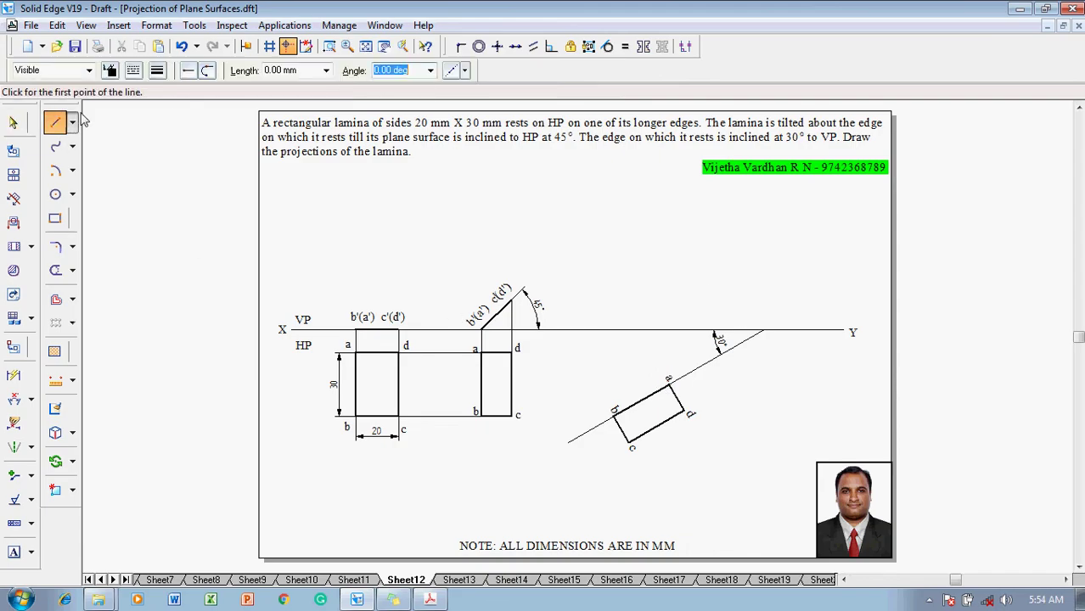
click(158, 72)
click(174, 90)
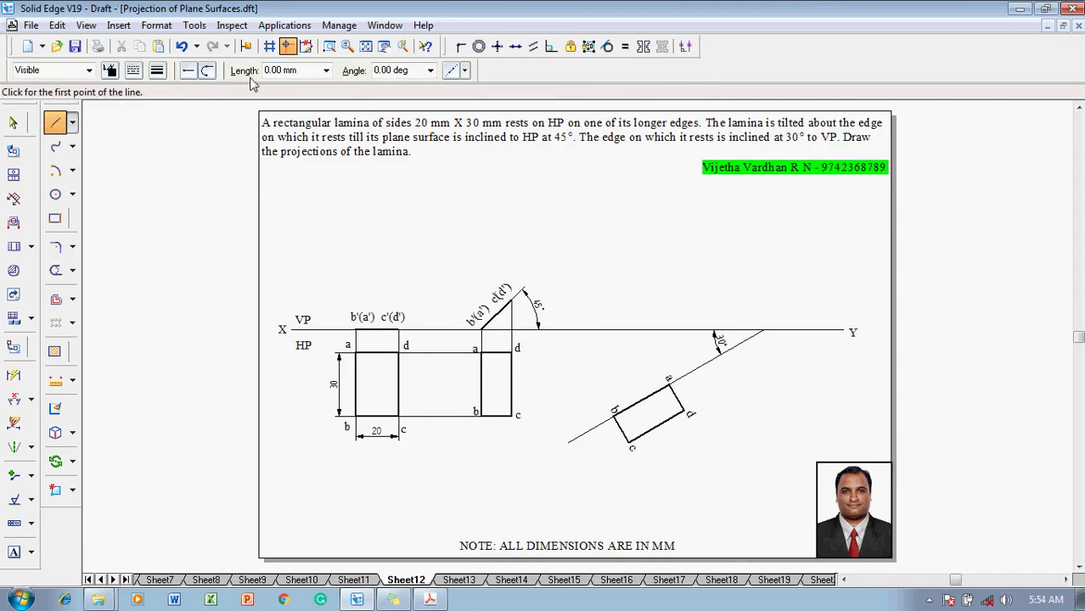
click(683, 411)
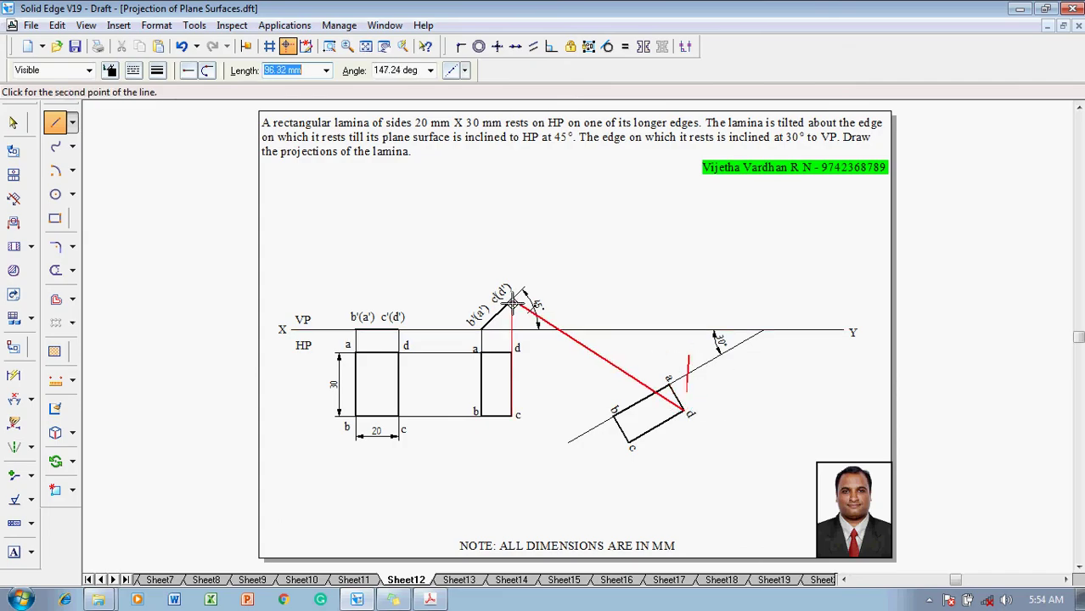
click(684, 300)
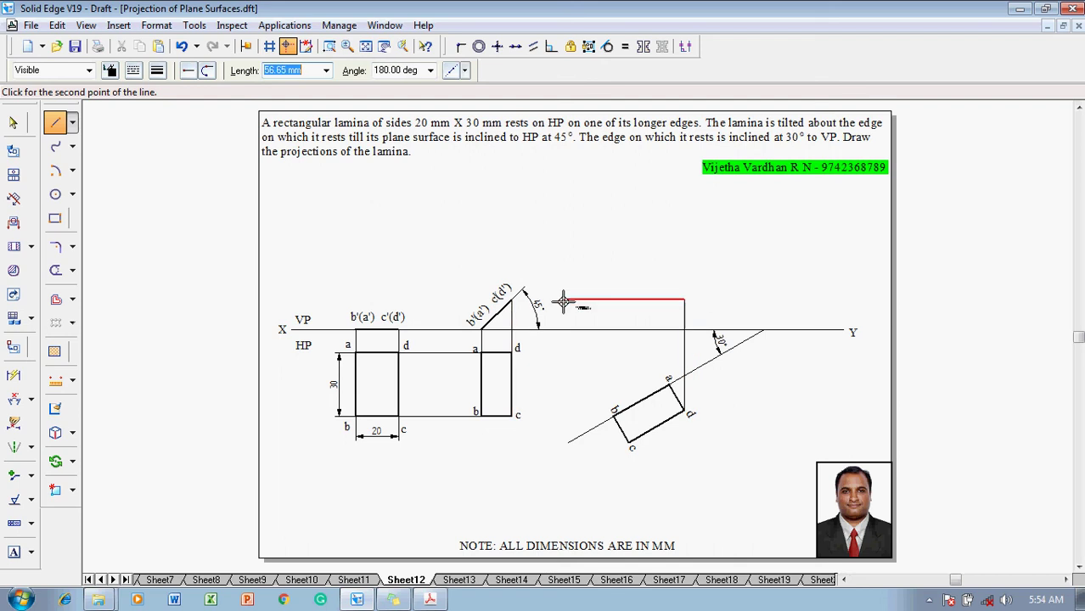
click(513, 299)
right_click(634, 379)
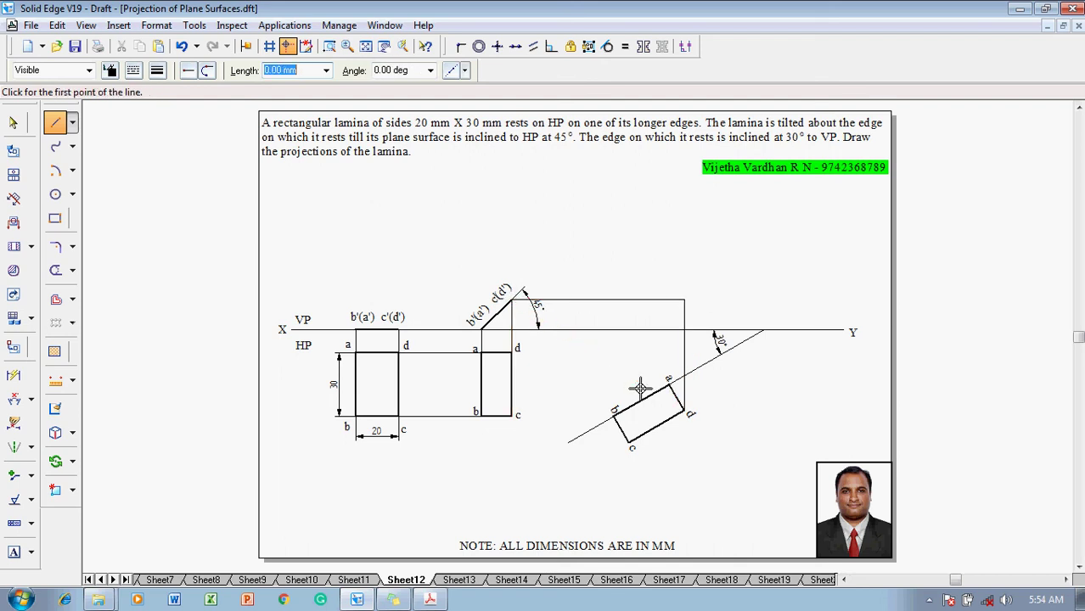
Draw vertical projectors from corner c to the locus line and from a and b to XY.
click(628, 441)
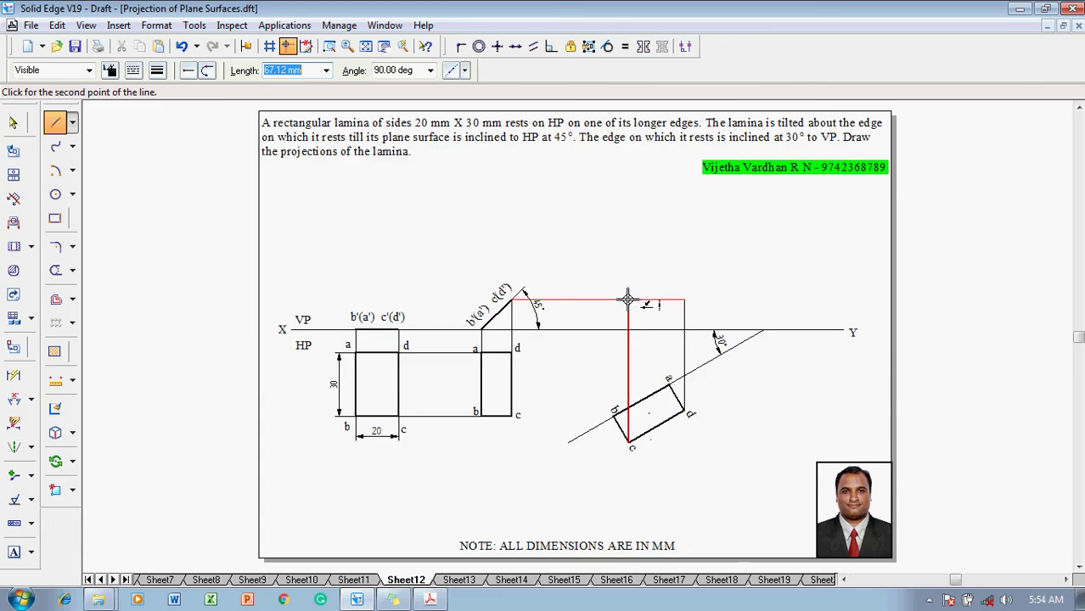
click(627, 299)
right_click(636, 290)
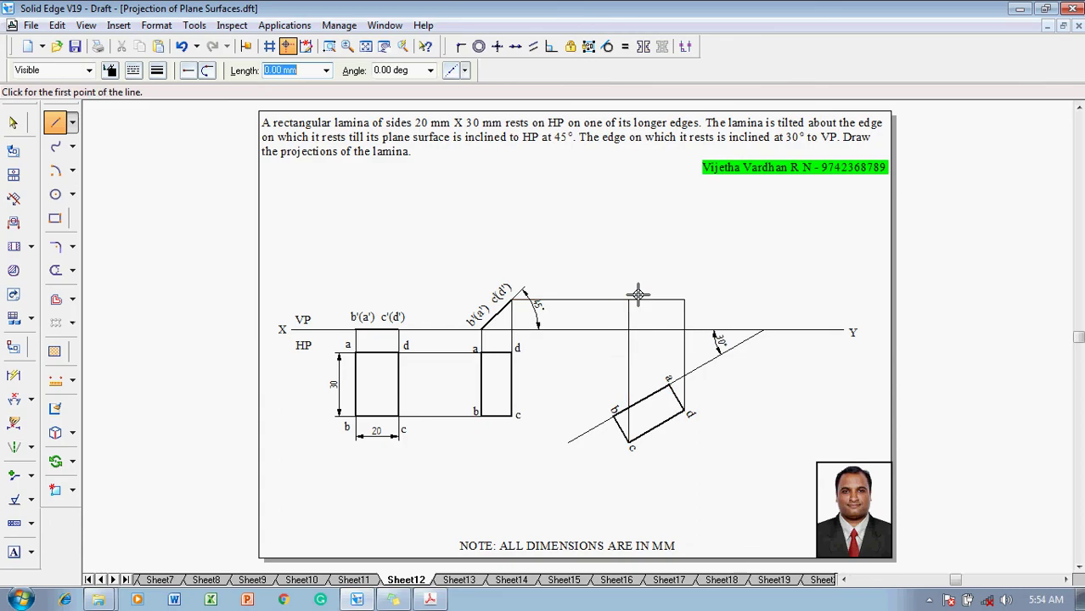
click(670, 382)
click(668, 330)
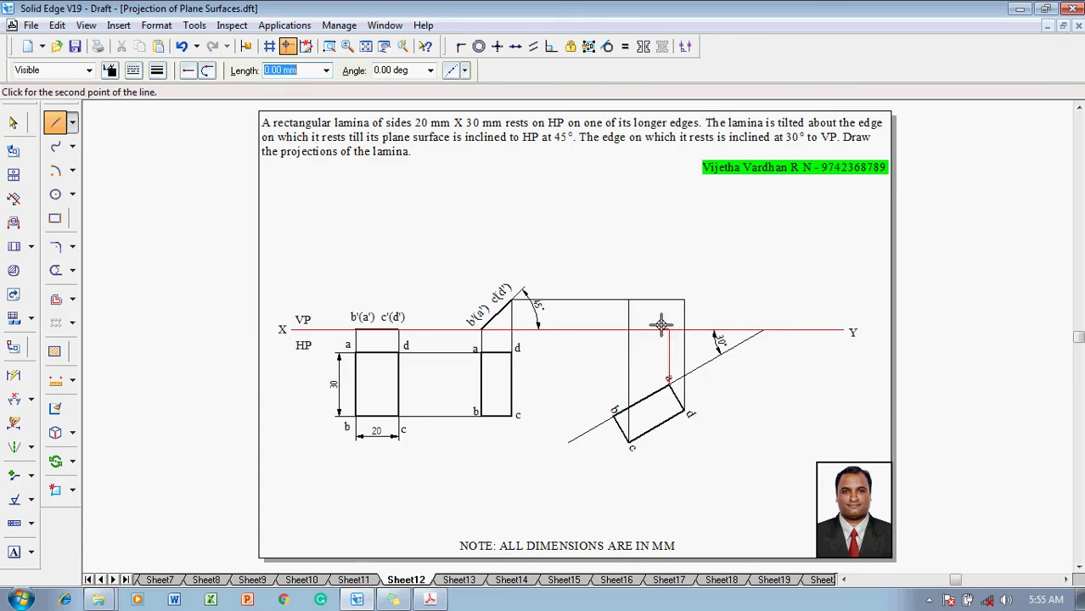
right_click(655, 322)
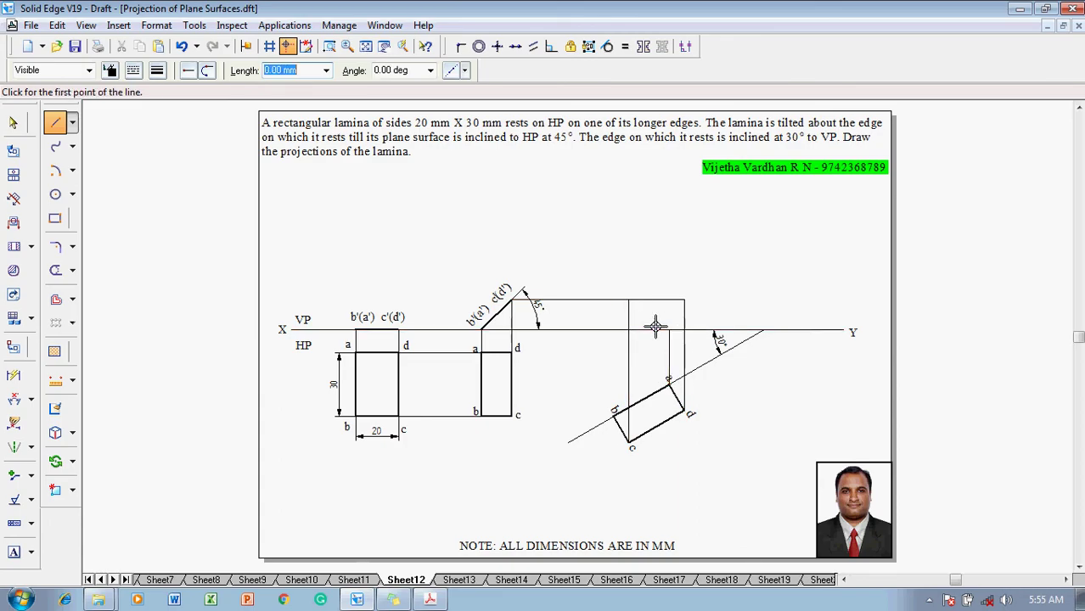
click(613, 416)
click(612, 330)
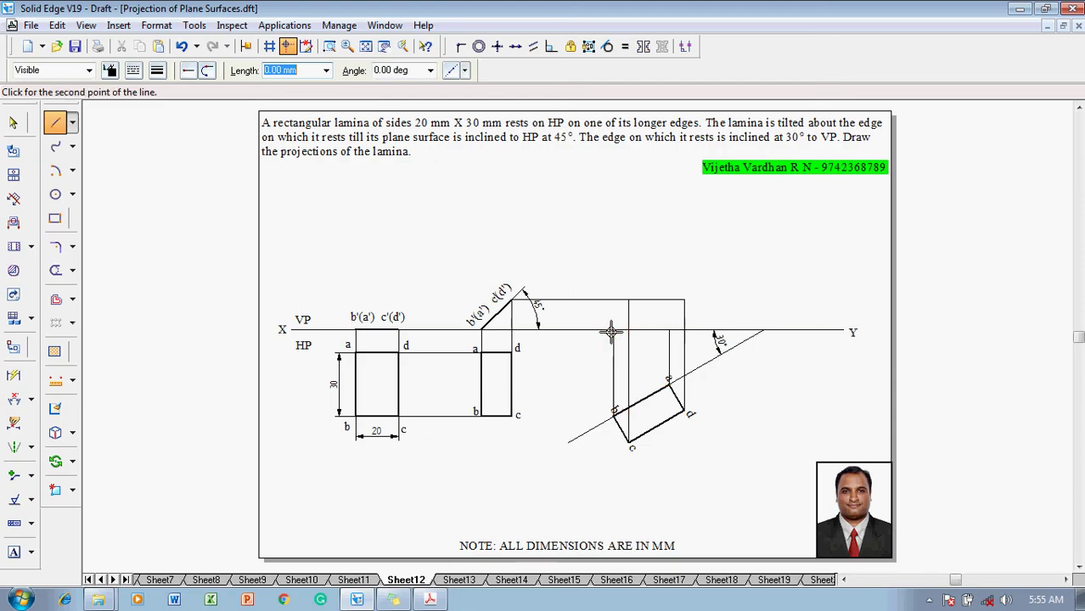
Label the projector intersections with Text, placing a' on the XY line first.
right_click(611, 332)
click(13, 552)
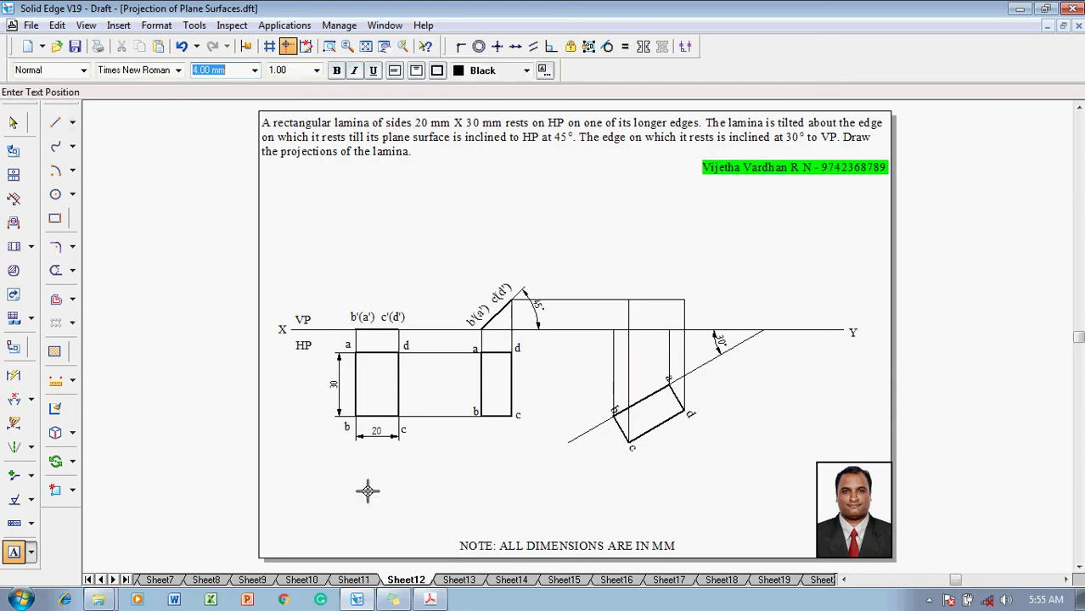
click(663, 315)
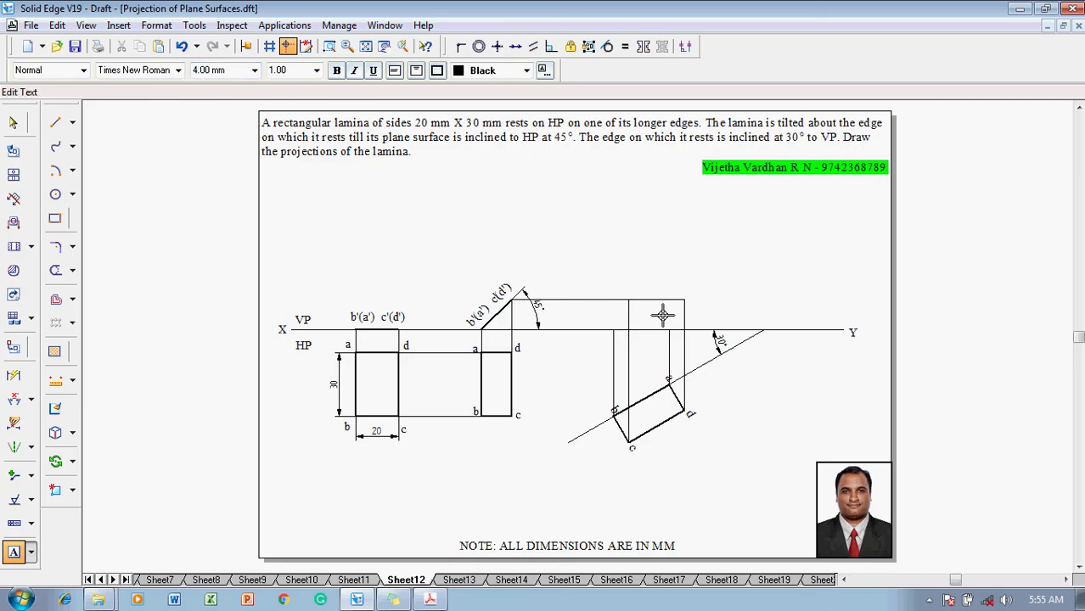
text(a)
key(Escape)
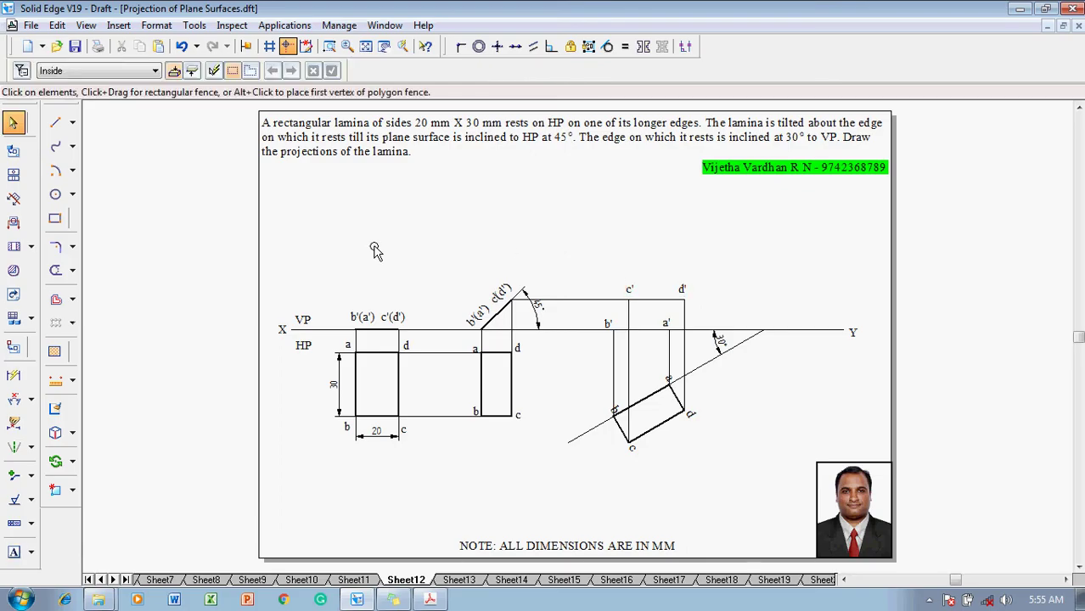
Trace a thick closed outline a'–b'–c'–d'–a' through the labelled points and save.
click(55, 125)
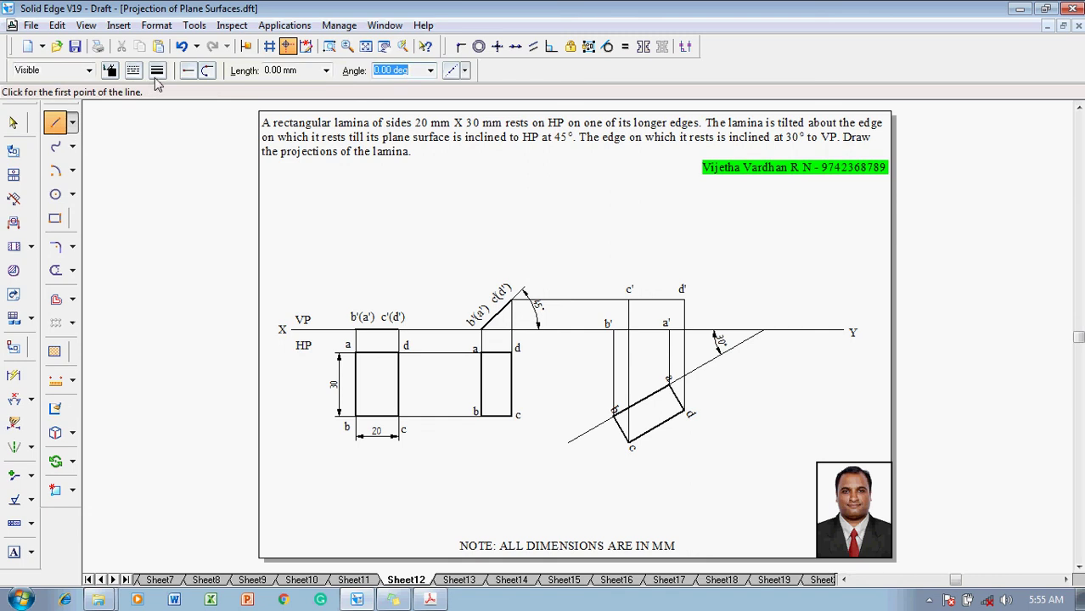
click(157, 71)
click(175, 127)
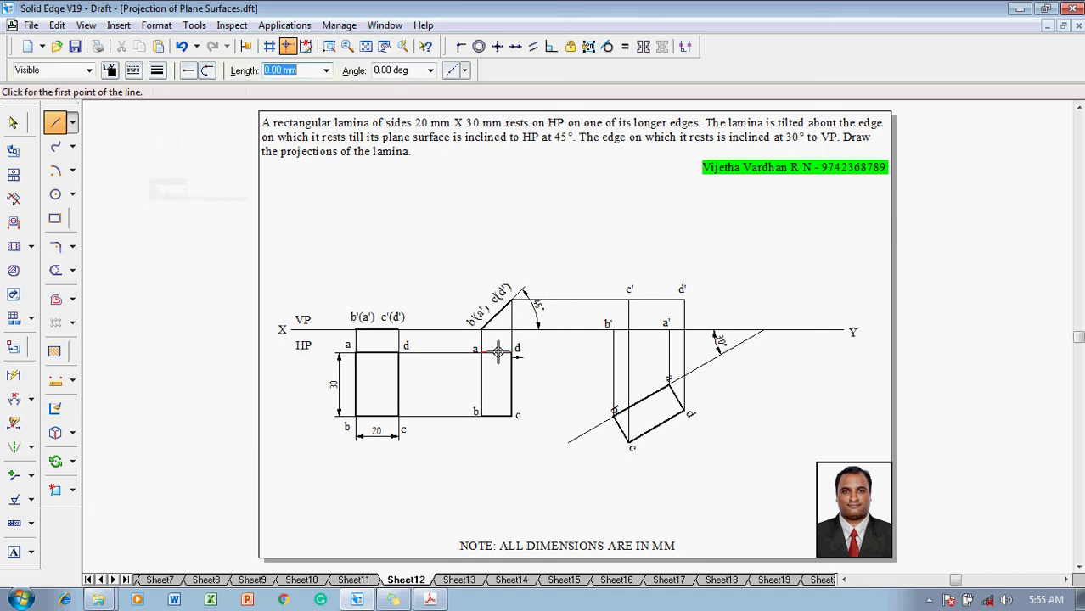
click(669, 331)
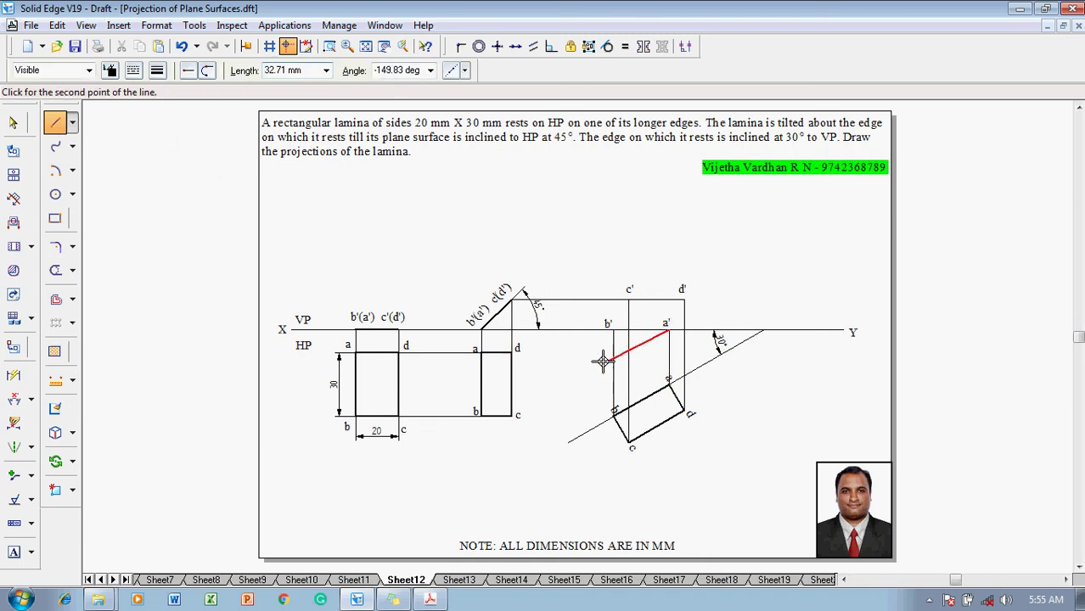
click(616, 332)
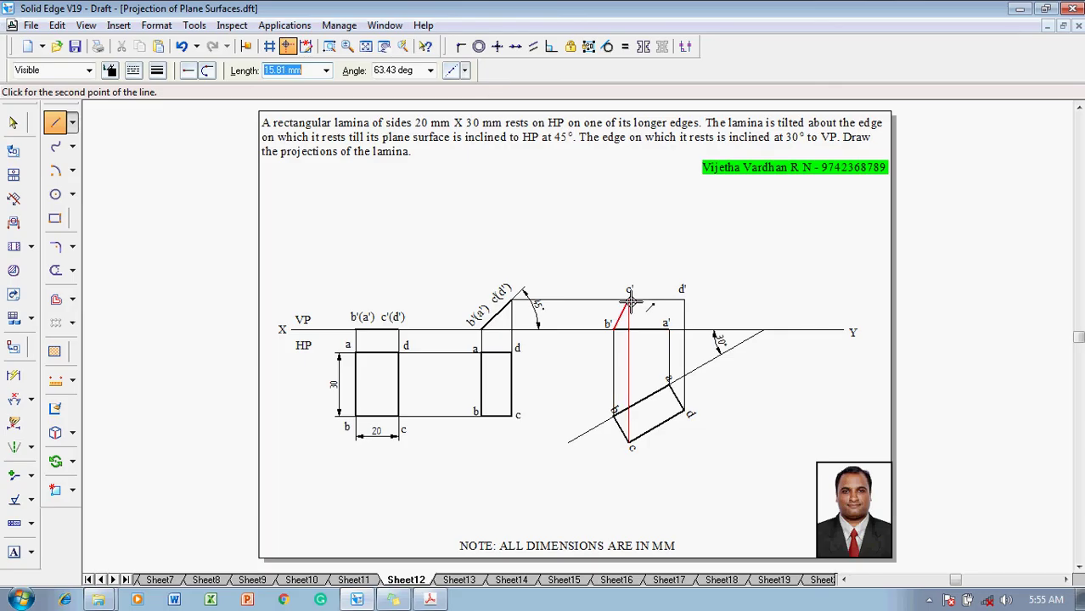
click(629, 300)
click(683, 300)
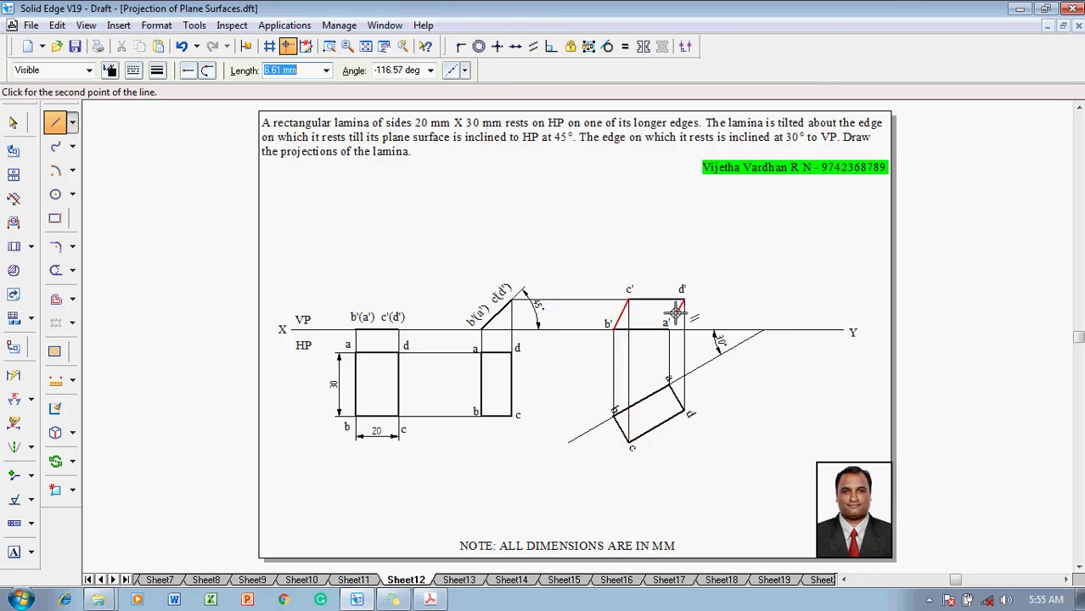
click(671, 330)
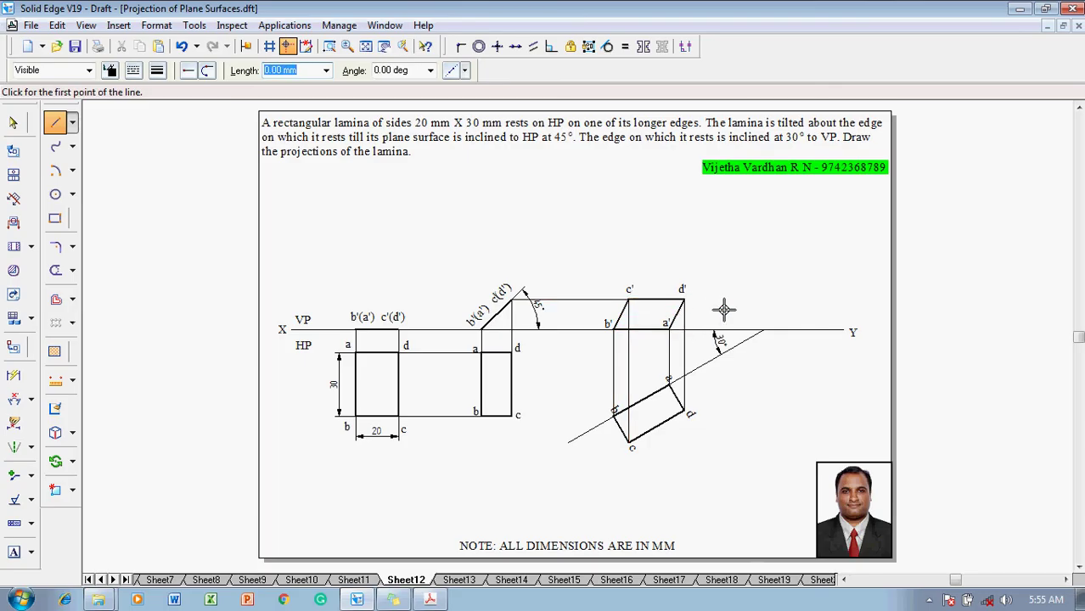
key(Escape)
key(ctrl+s)
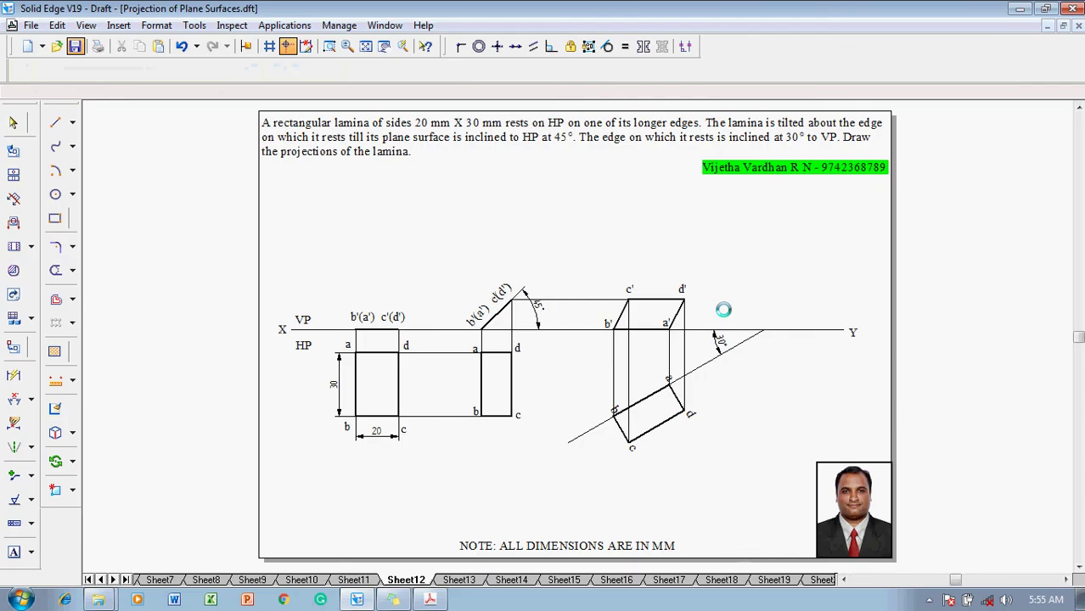